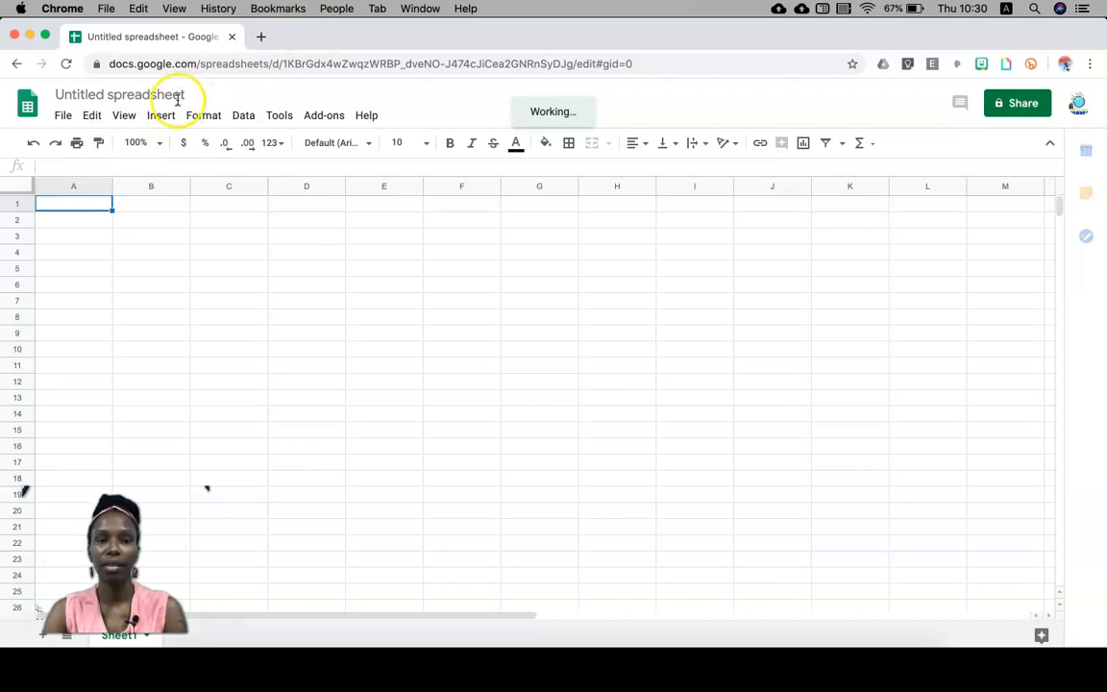
# Name the spreadsheet "Art Piece" and narrow all columns of the sheet evenly so the cells become small.
pyautogui.click(181, 96)
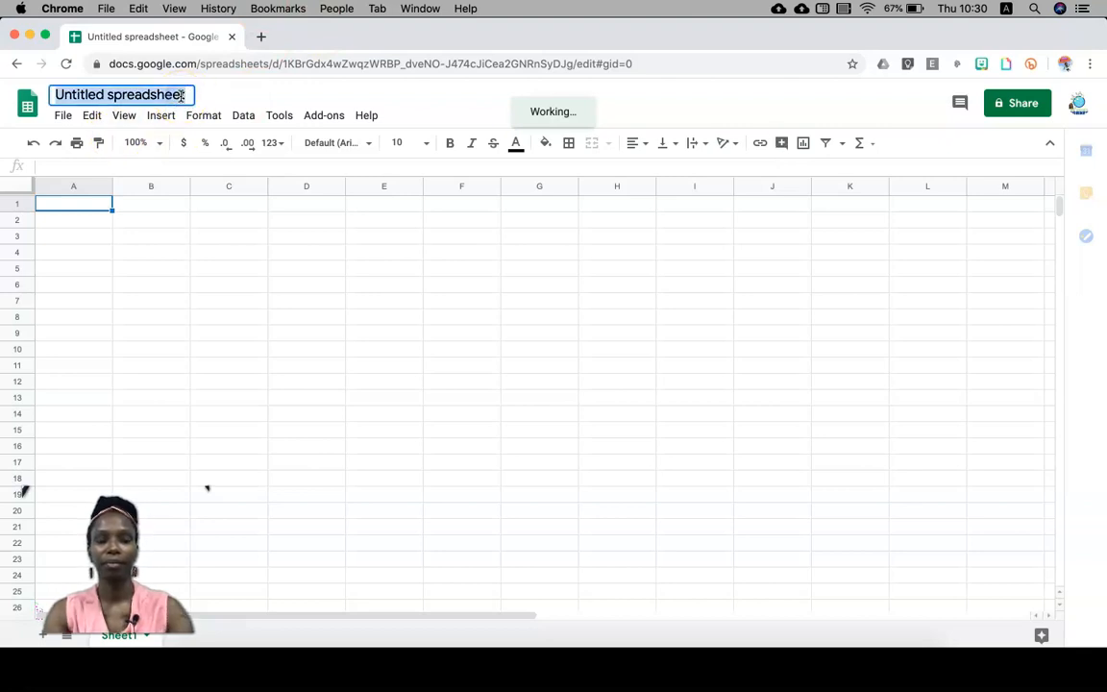
pyautogui.write('Art Piece')
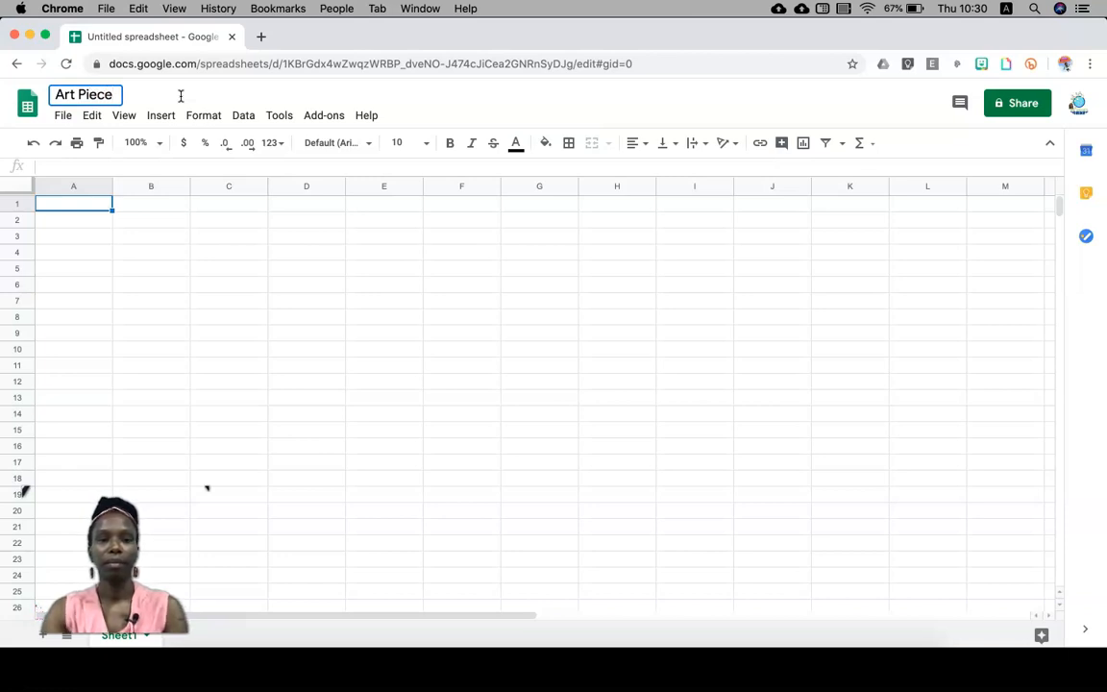
pyautogui.click(14, 187)
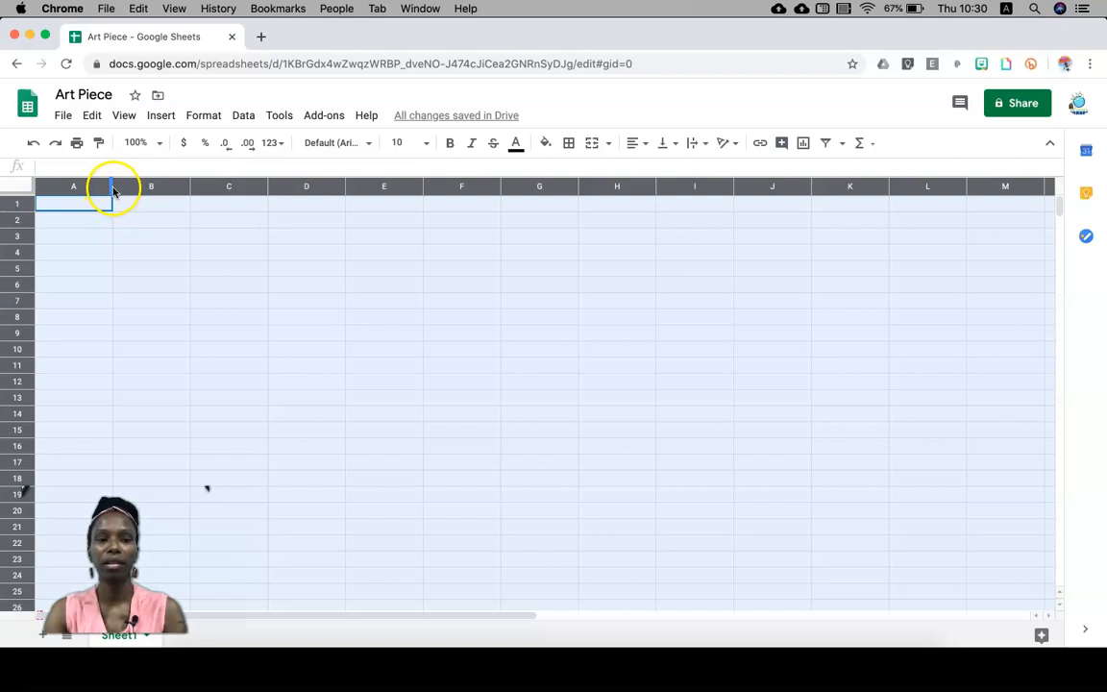
pyautogui.moveTo(111, 189); pyautogui.dragTo(64, 194)
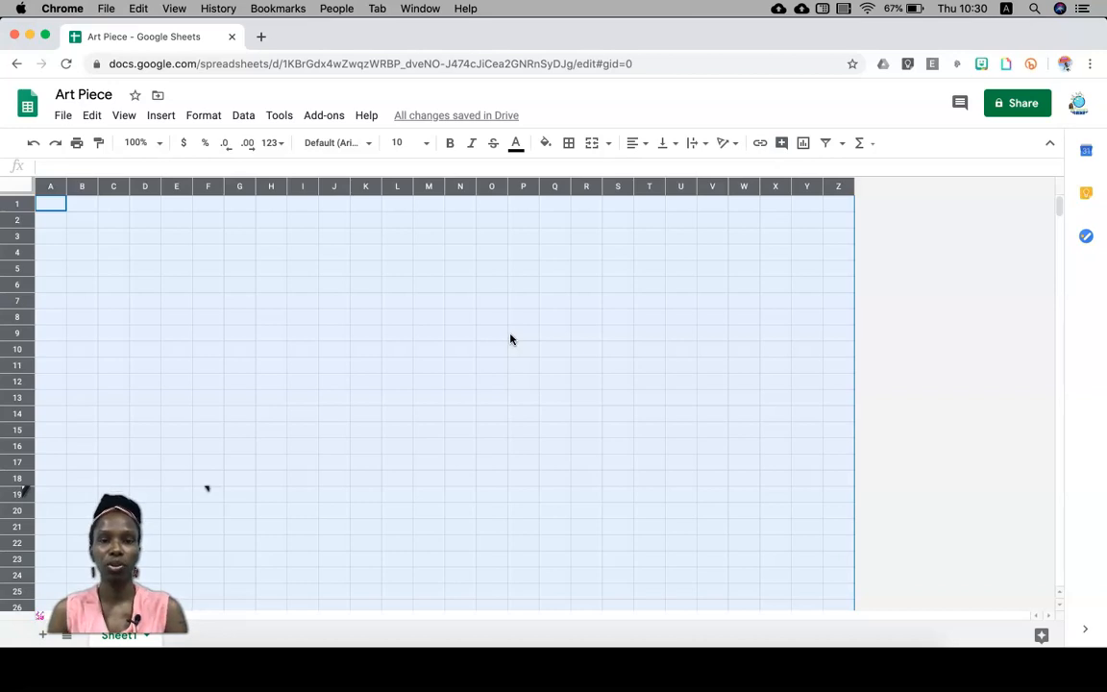
# Create a conditional formatting rule for A1:Z1000 that fills cells blue when the value is equal to 1.
pyautogui.click(197, 115)
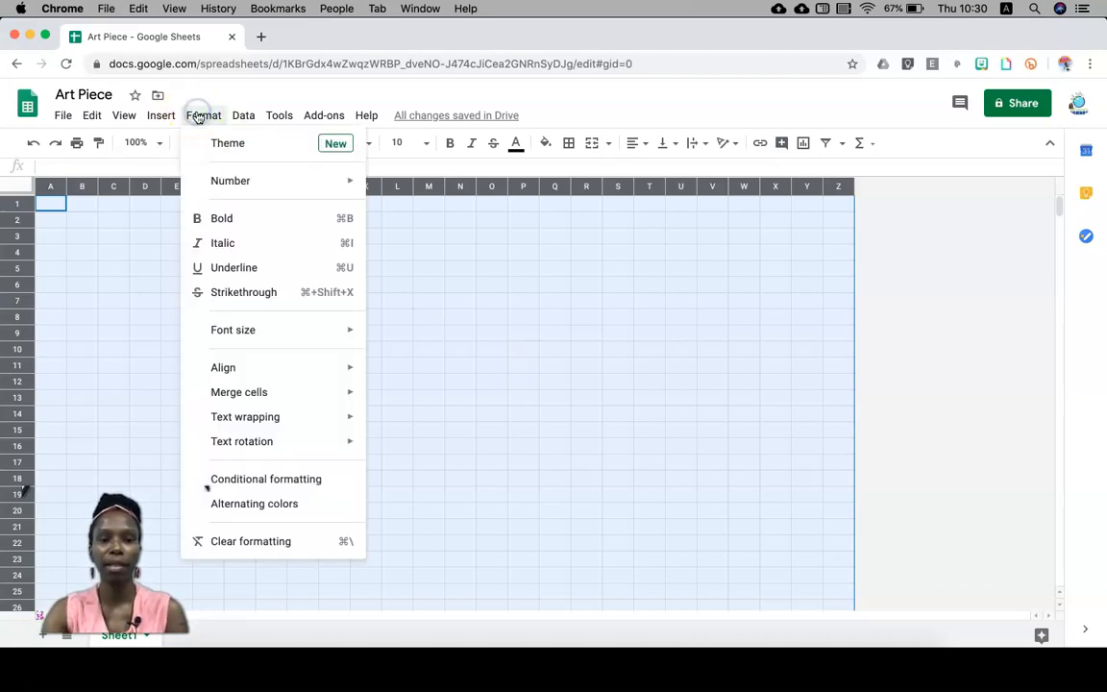
pyautogui.click(301, 479)
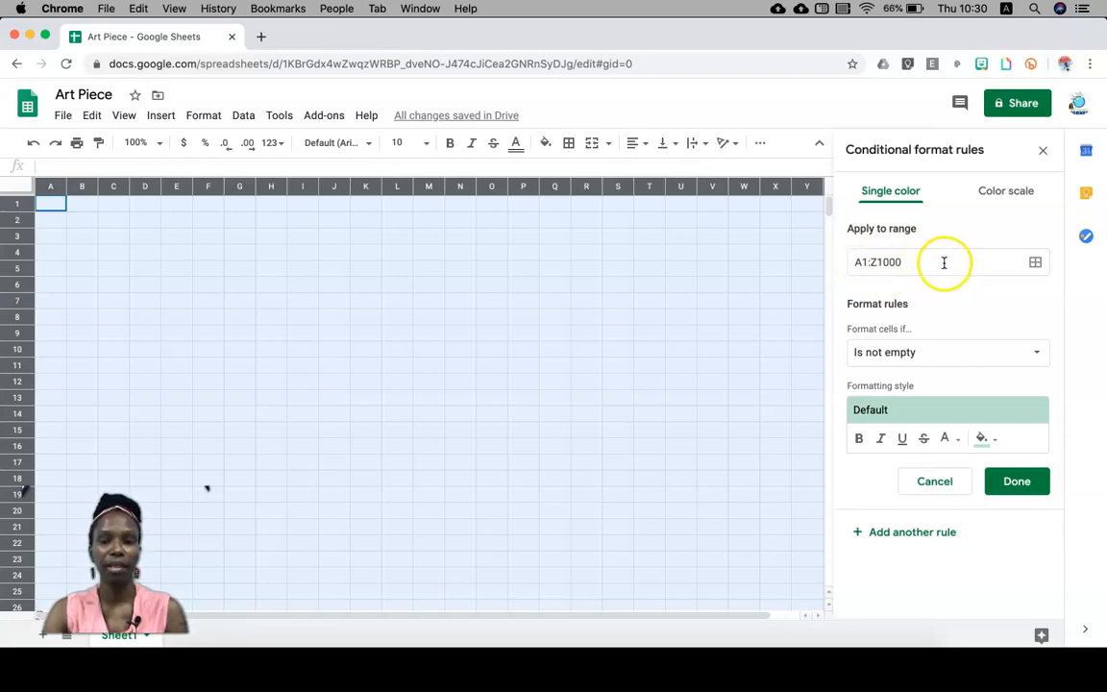
pyautogui.click(967, 359)
pyautogui.scroll(-3, 928, 479)
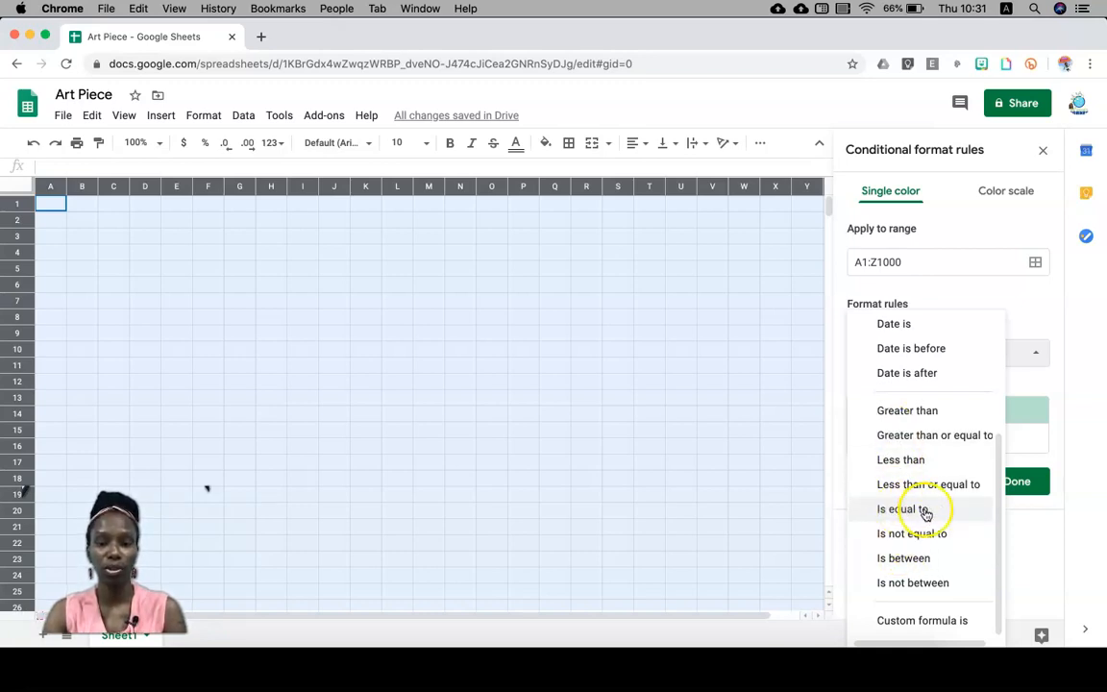
pyautogui.click(925, 514)
pyautogui.click(898, 385)
pyautogui.write('1')
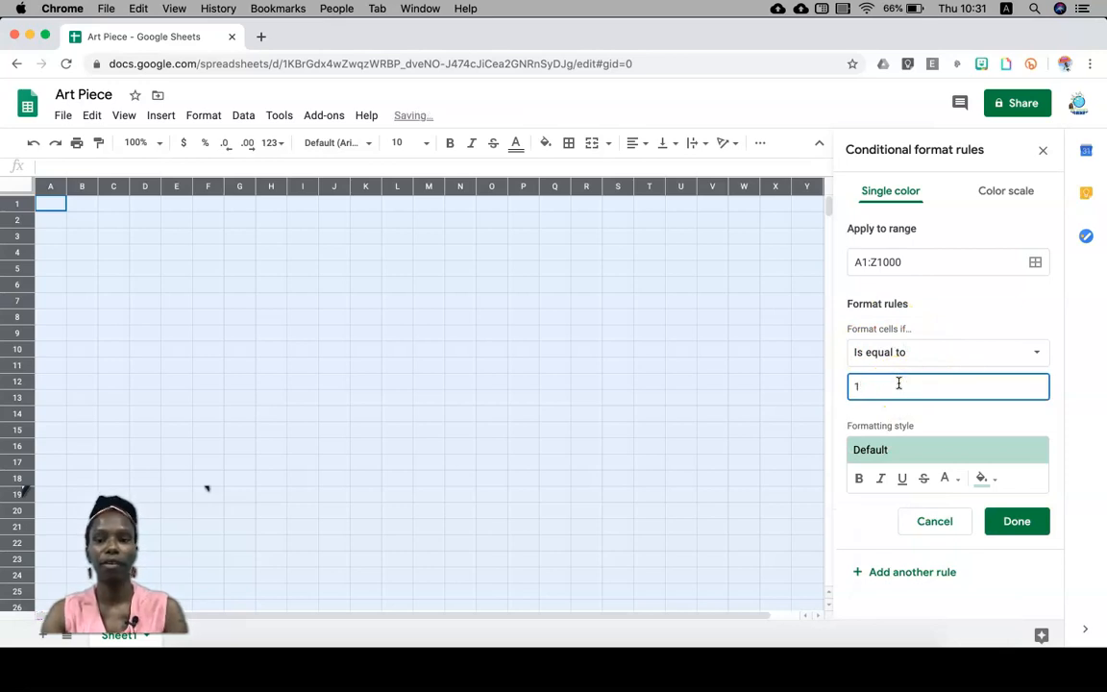
pyautogui.click(991, 482)
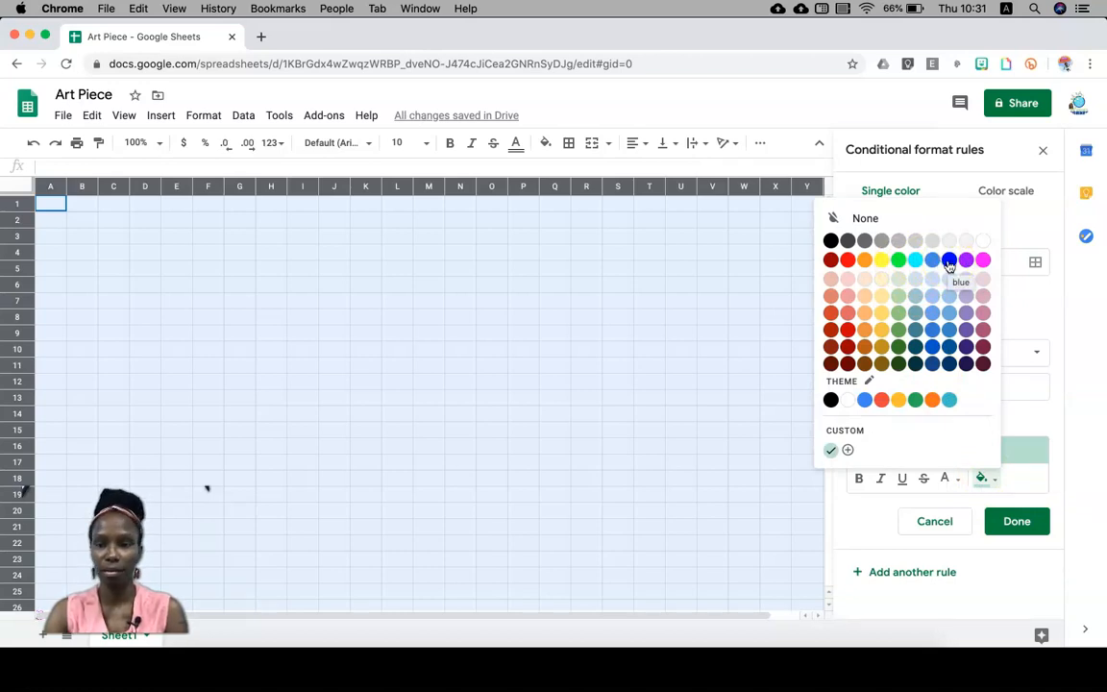
pyautogui.click(948, 262)
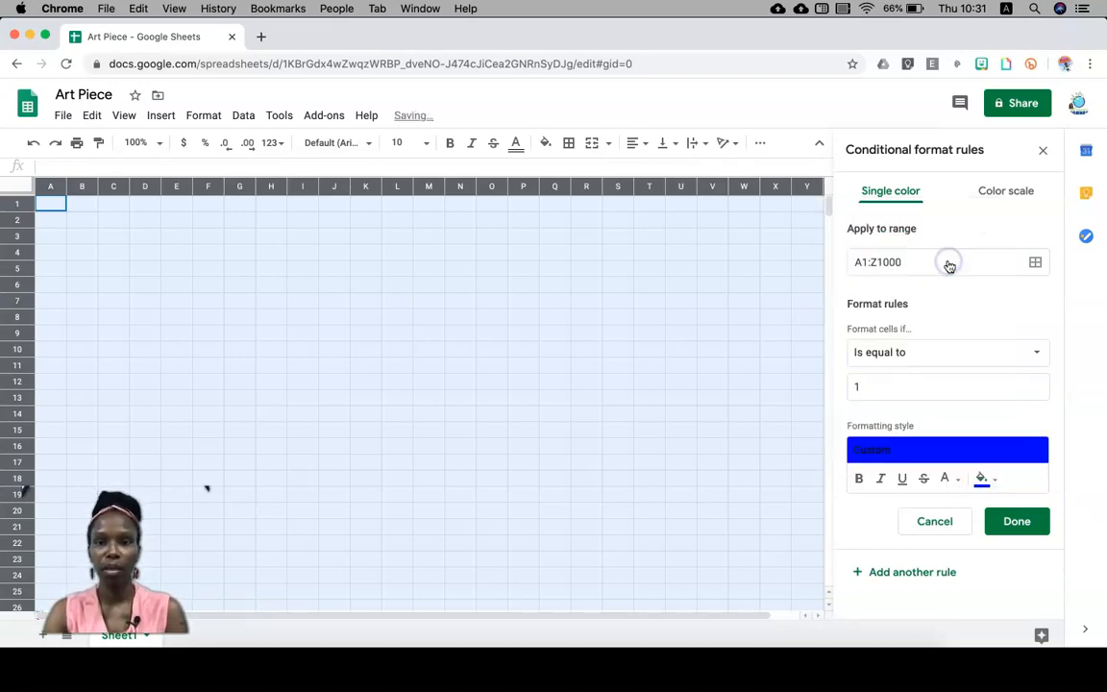
pyautogui.click(1017, 521)
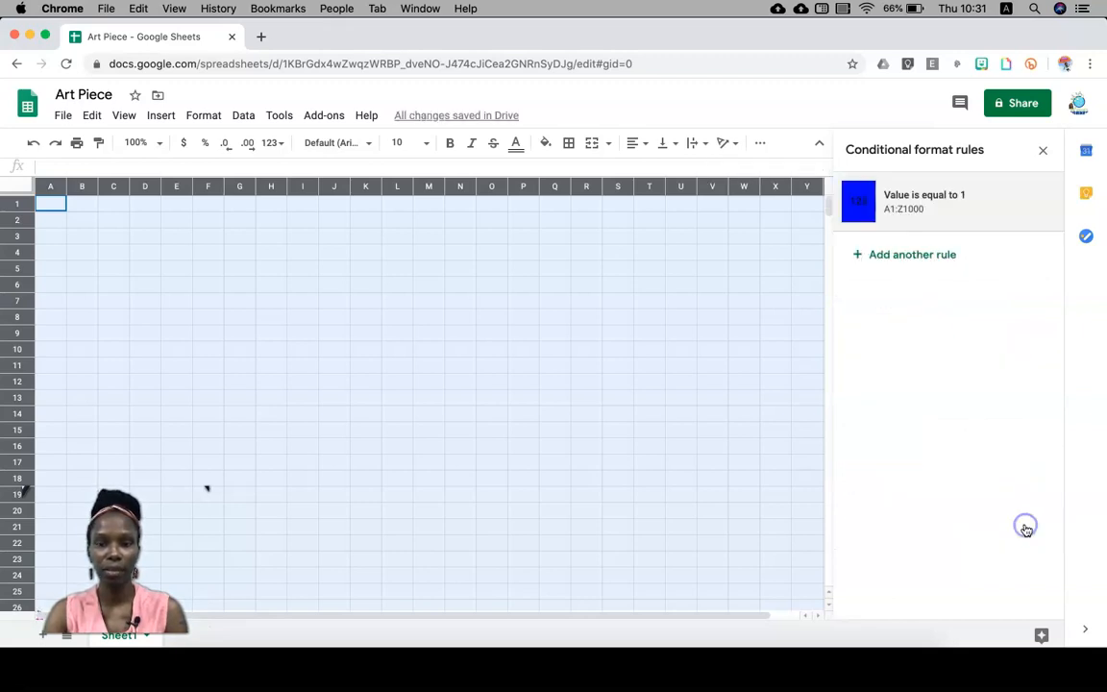
# Add a conditional formatting rule for A1:Z1000 that fills cells yellow when the value is equal to 2.
pyautogui.click(927, 255)
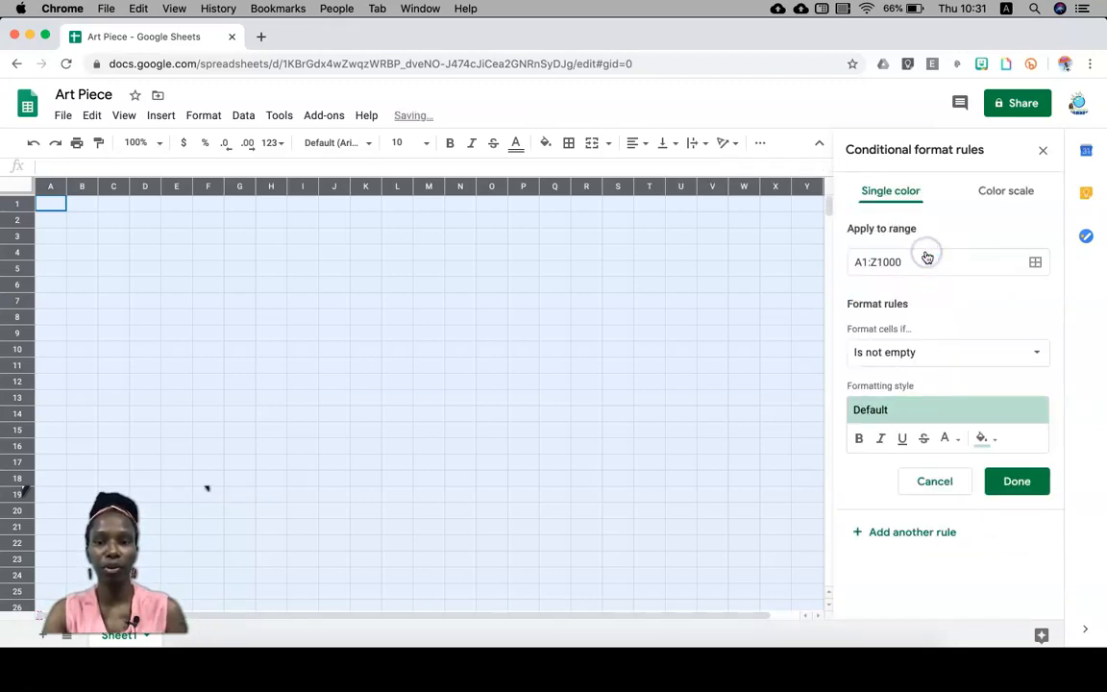
pyautogui.click(943, 351)
pyautogui.scroll(-3, 932, 452)
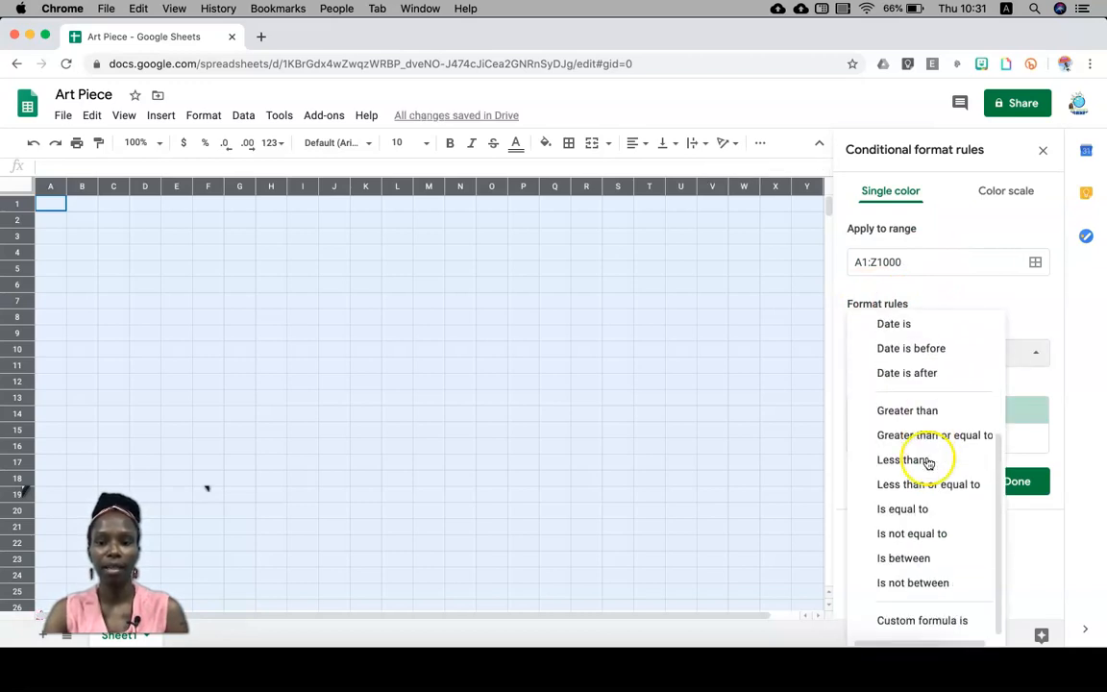
pyautogui.click(919, 509)
pyautogui.click(875, 389)
pyautogui.write('2')
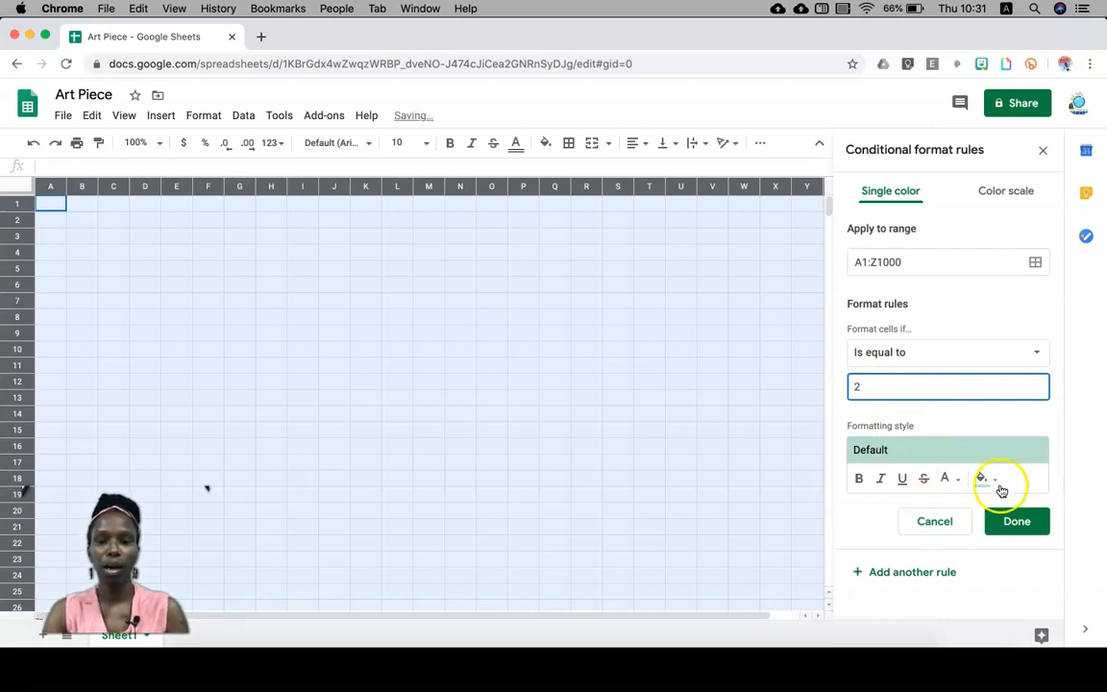
pyautogui.click(985, 481)
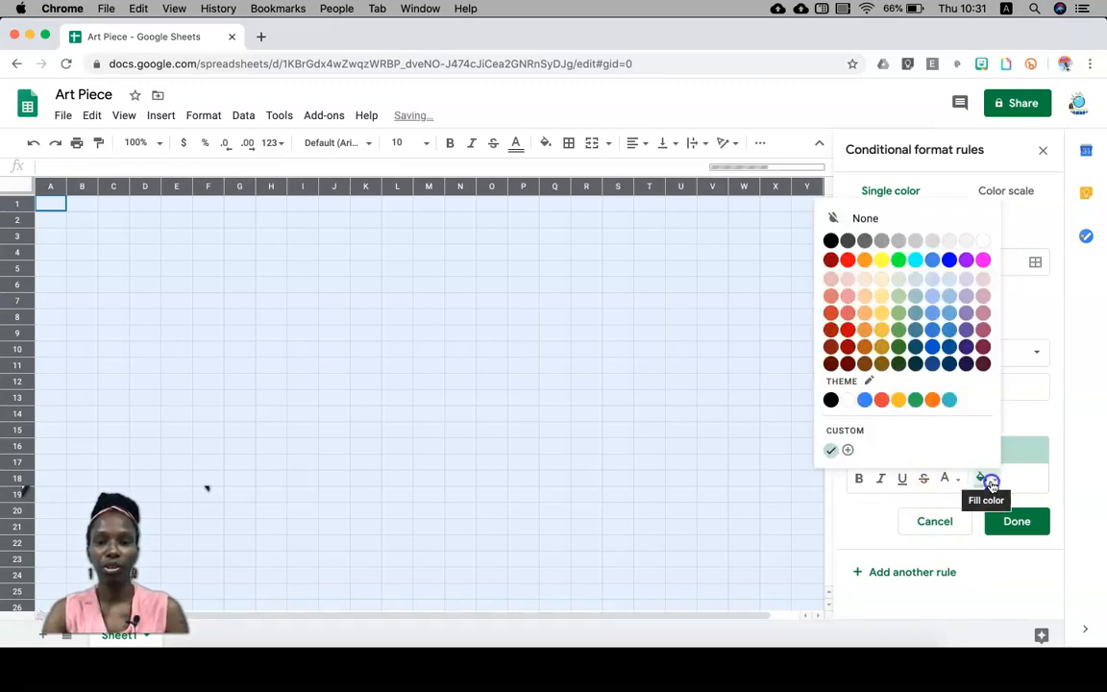
pyautogui.click(881, 259)
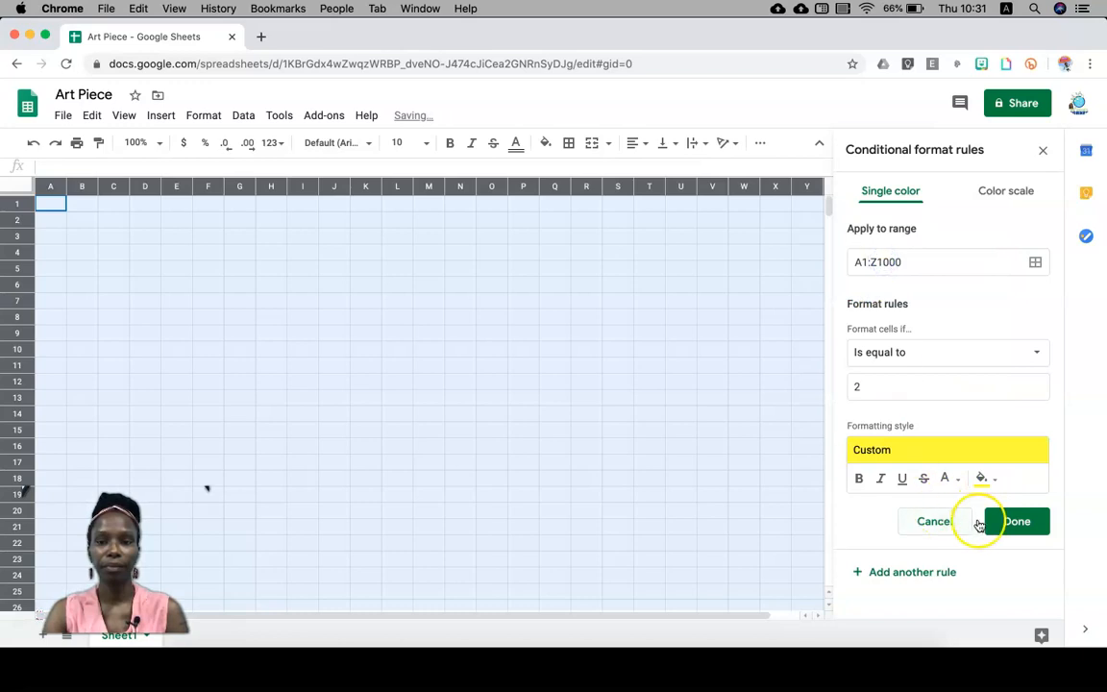
pyautogui.click(1019, 522)
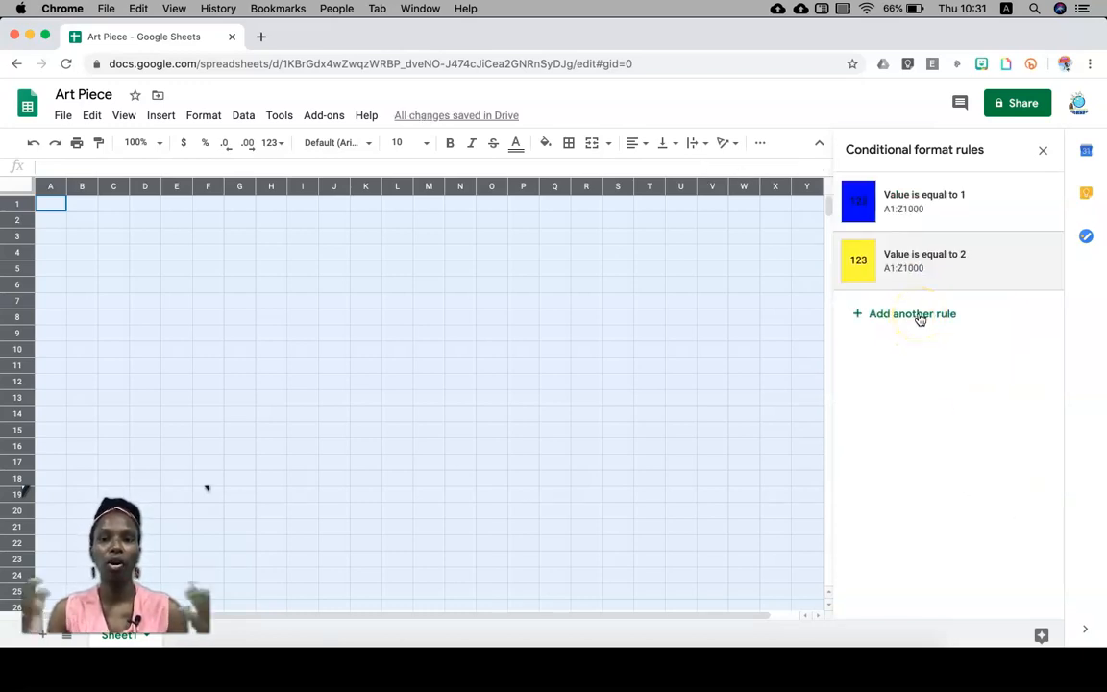
# Add two more rules for A1:Z1000 that fill cells equal to 3 brown and cells equal to 4 magenta.
pyautogui.click(918, 314)
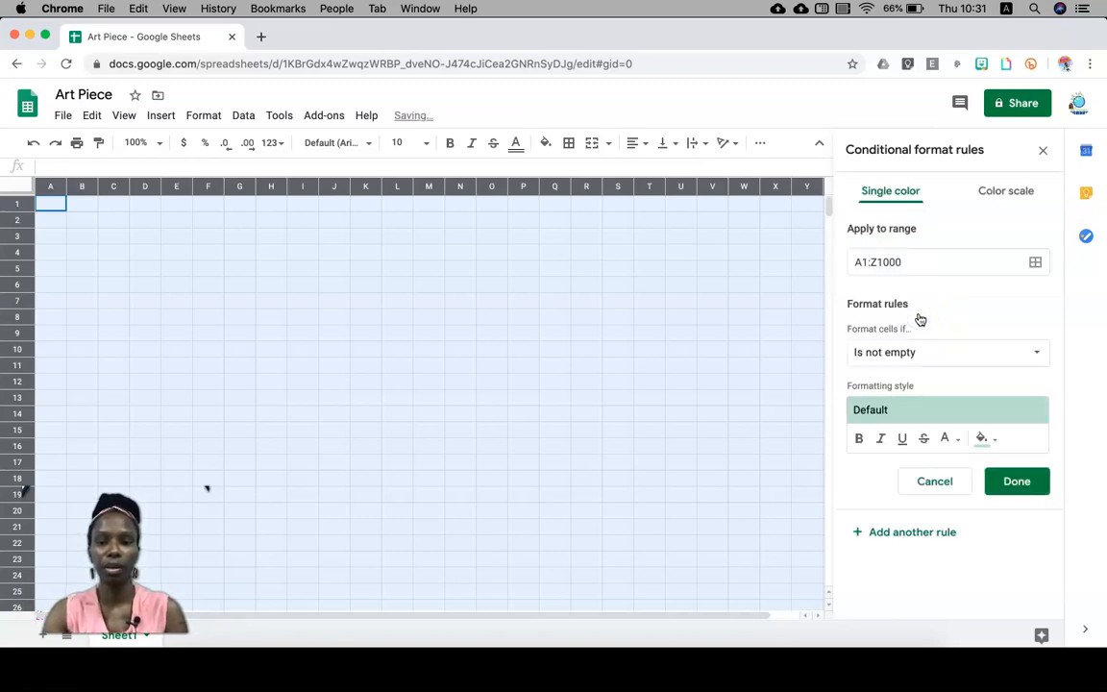
pyautogui.click(928, 351)
pyautogui.click(902, 393)
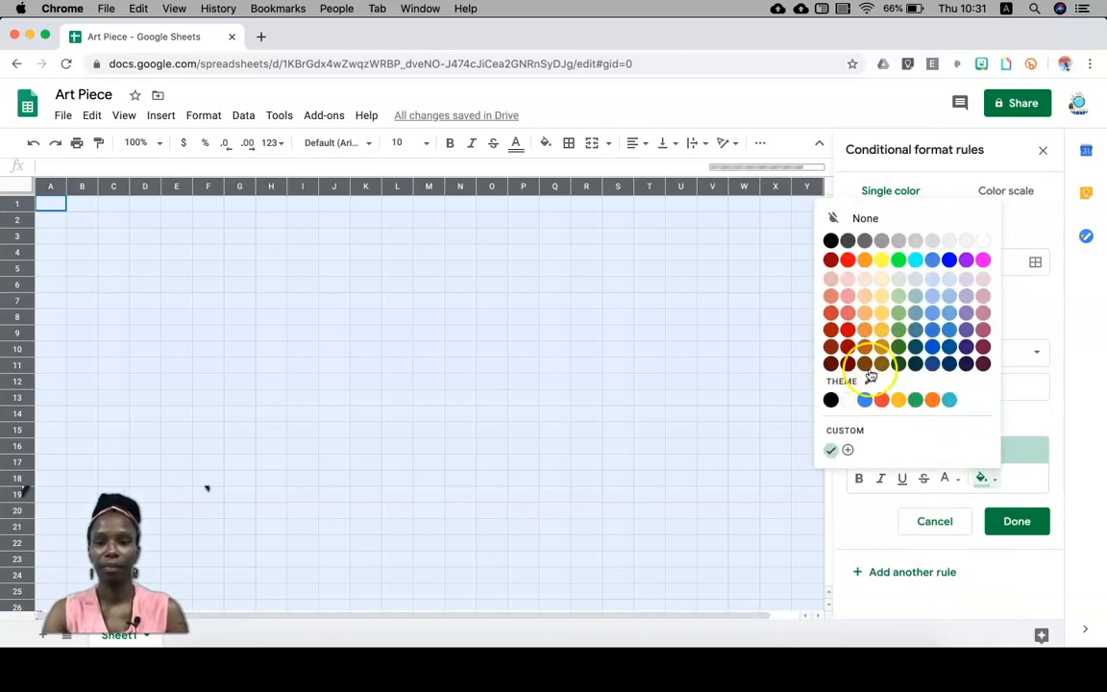
pyautogui.click(1017, 521)
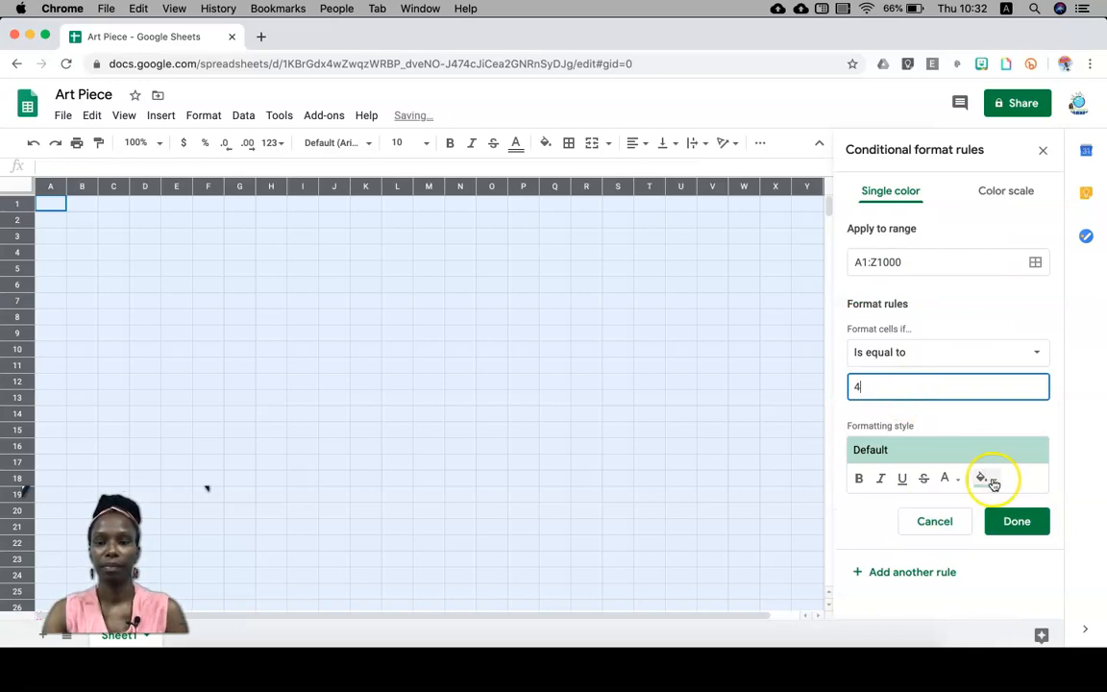
pyautogui.click(1018, 522)
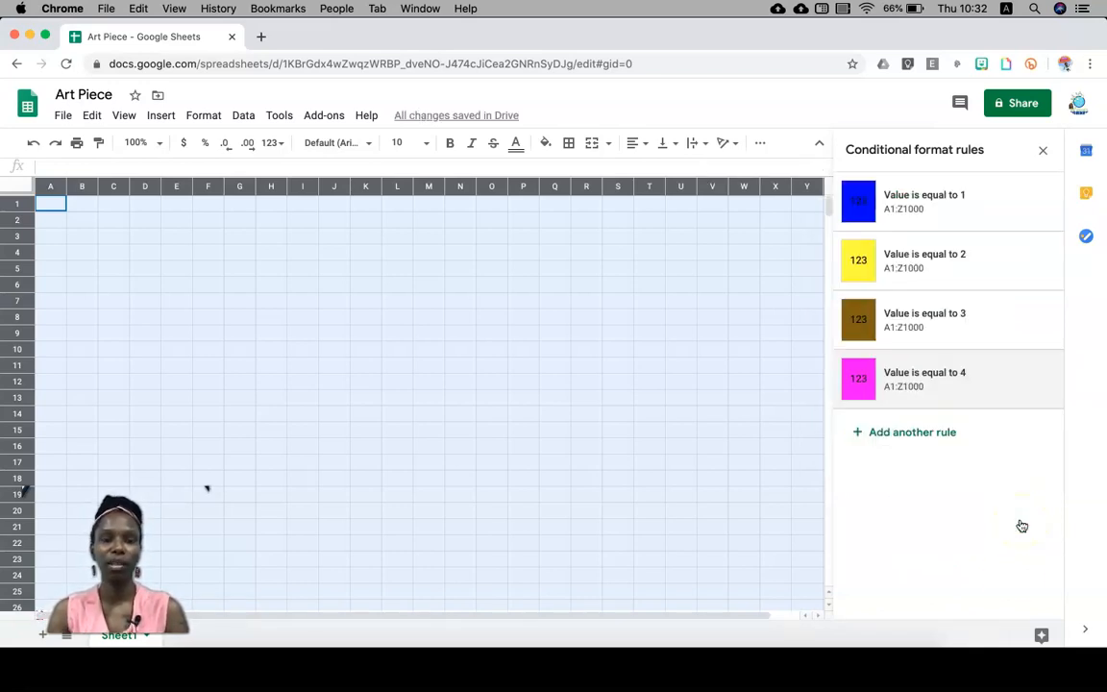
# Enter the value 2 in cells W2, W3, W4 and X4.
pyautogui.click(723, 238)
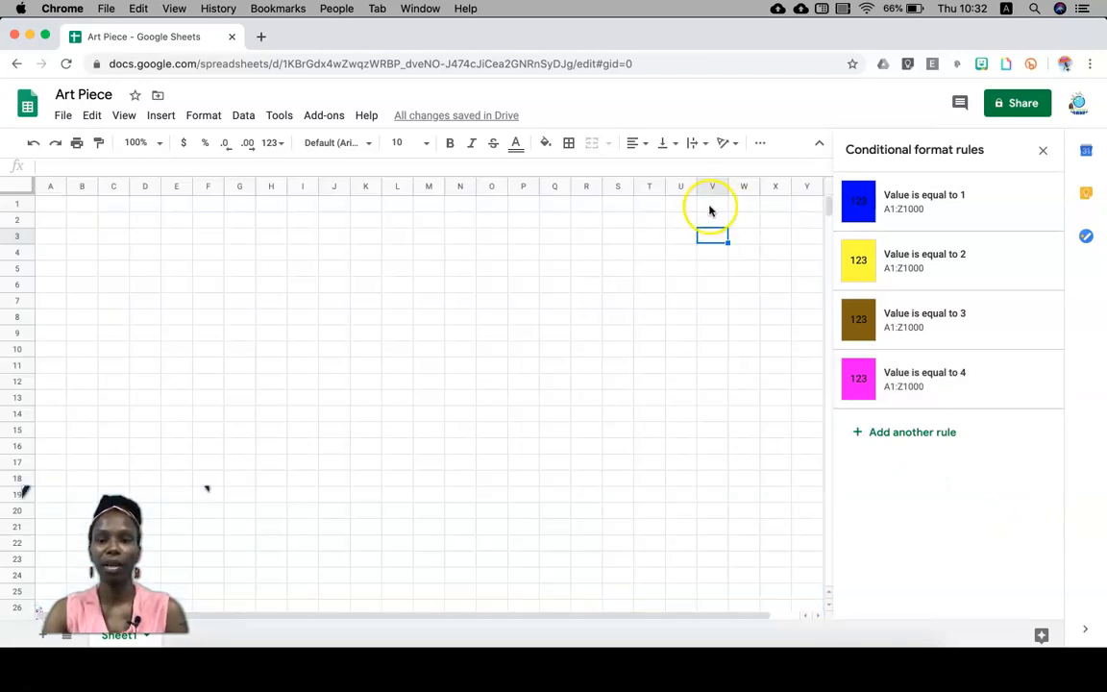
pyautogui.click(715, 207)
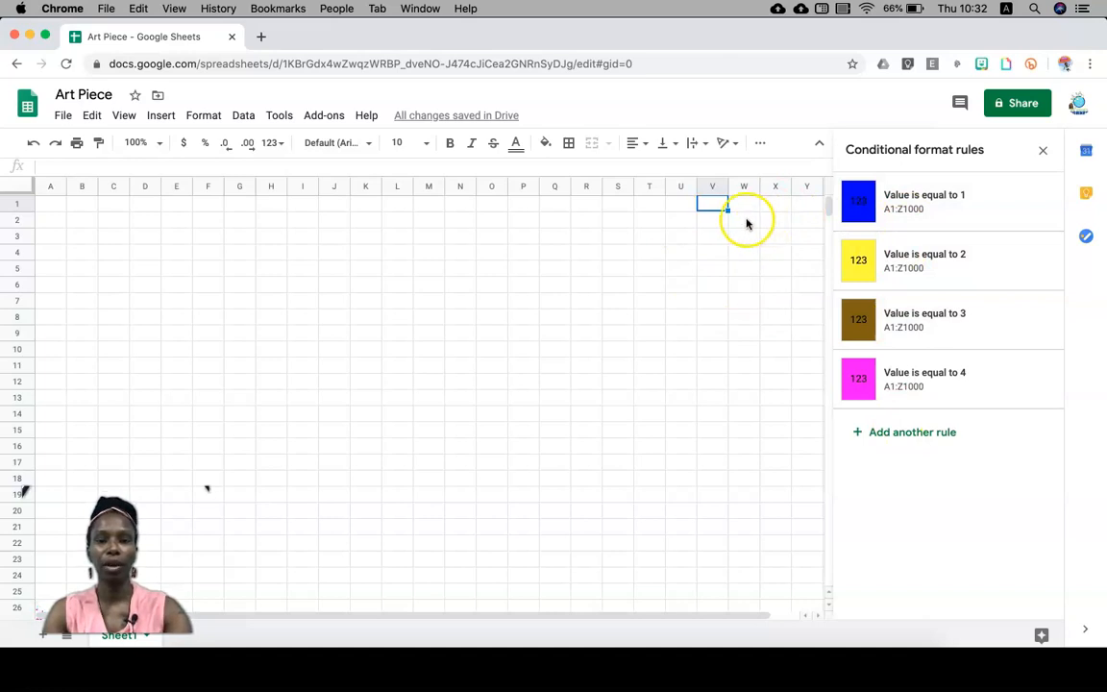
pyautogui.click(743, 220)
pyautogui.write('2')
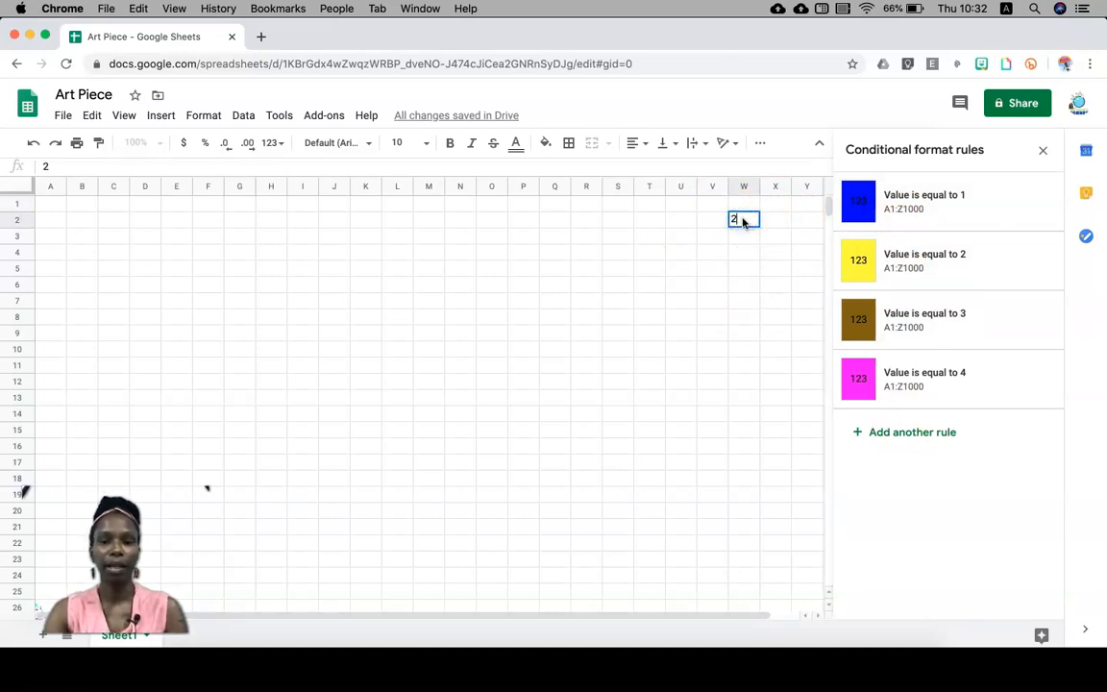
pyautogui.press('Return')
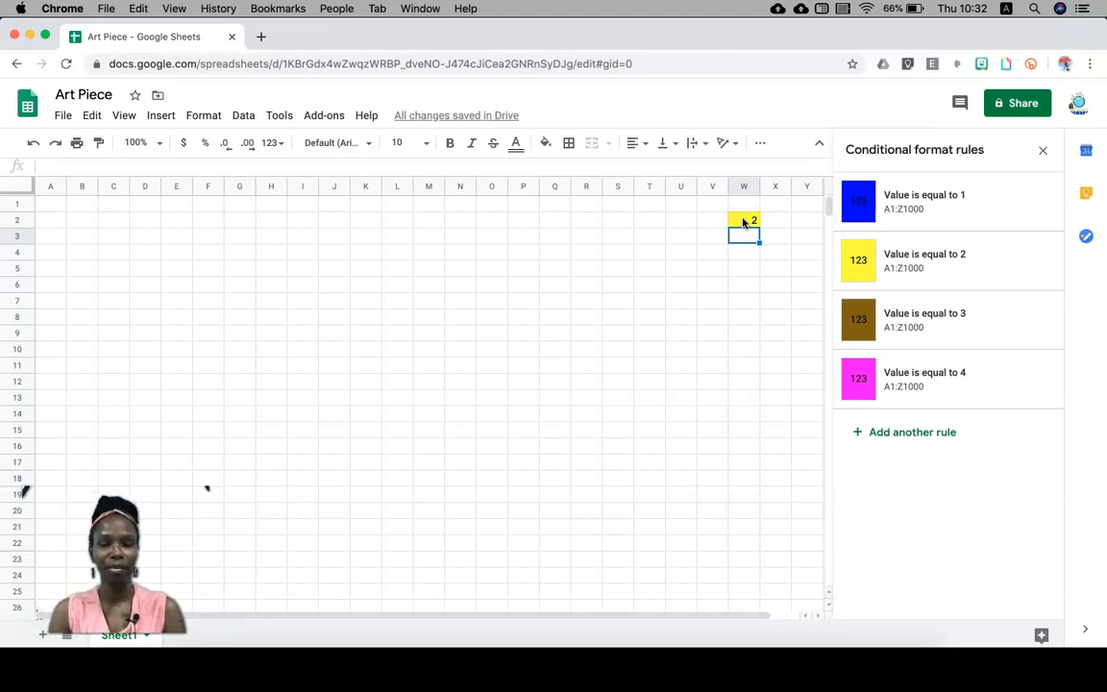
pyautogui.click(753, 235)
pyautogui.write('2')
pyautogui.press('Return')
pyautogui.write('2')
pyautogui.press('Return')
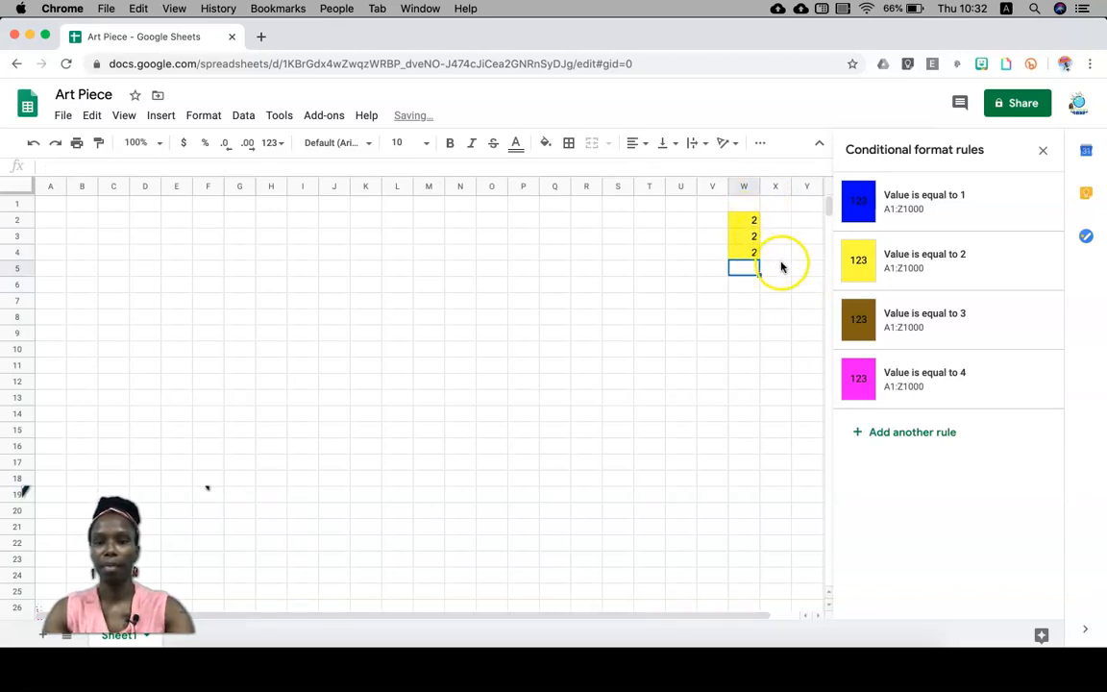
pyautogui.click(782, 253)
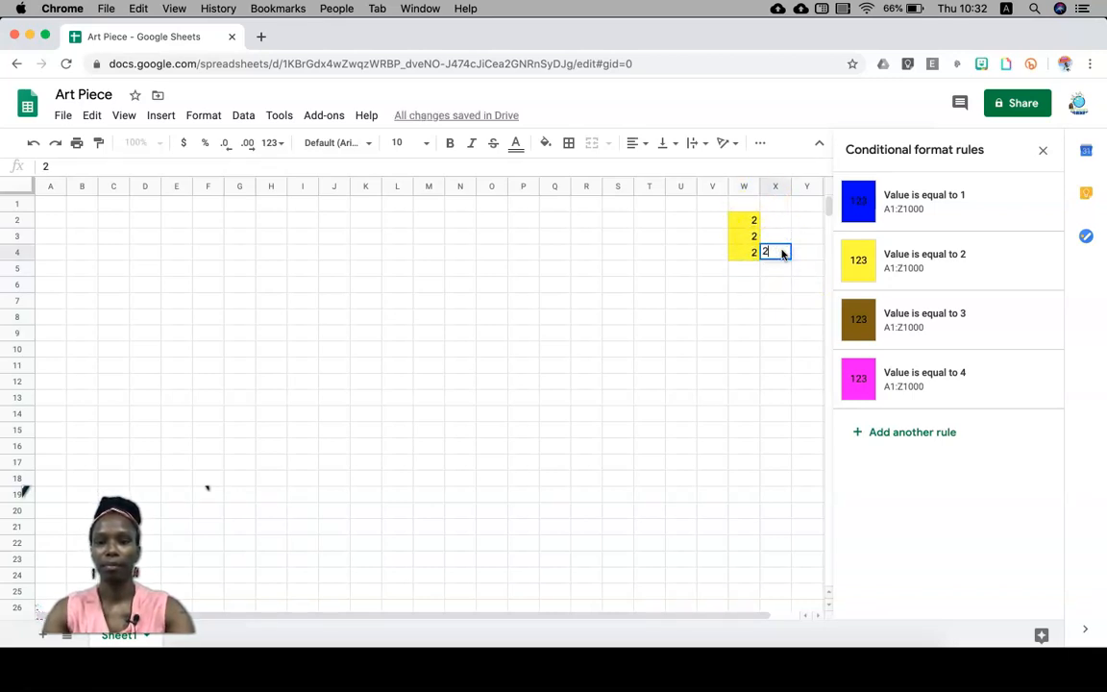
pyautogui.press('Return')
# Fill the value 2 from the existing cells into the neighbouring cells to cover W2:Y4 and X5:X6.
pyautogui.click(748, 220)
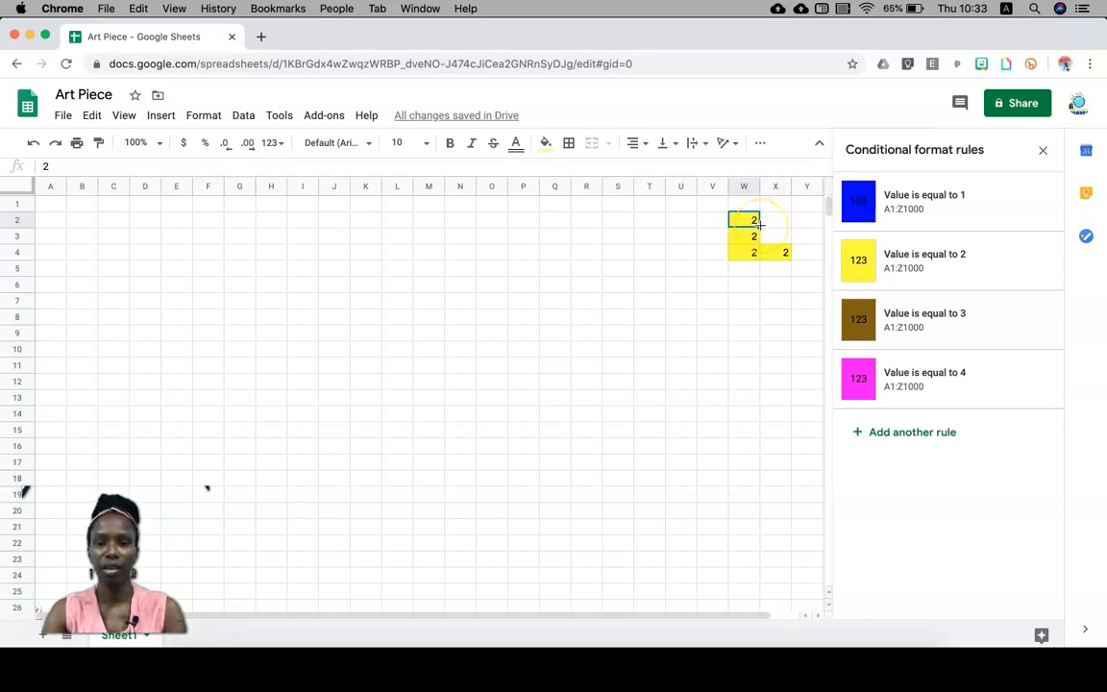
pyautogui.moveTo(760, 225); pyautogui.dragTo(791, 286)
pyautogui.click(775, 253)
# Enter the value 2 in cells V1, V5, V6 and U5 to extend the yellow shape.
pyautogui.click(712, 204)
pyautogui.write('2')
pyautogui.press('Return')
pyautogui.click(713, 268)
pyautogui.write('2')
pyautogui.press('Return')
pyautogui.write('2')
pyautogui.click(677, 273)
pyautogui.write('2')
# Enter the value 2 in cells X8, X7, W7 and V3 to extend the yellow shape.
pyautogui.click(780, 316)
pyautogui.write('2')
pyautogui.click(774, 300)
pyautogui.write('2')
pyautogui.click(738, 303)
pyautogui.write('2')
pyautogui.press('Return')
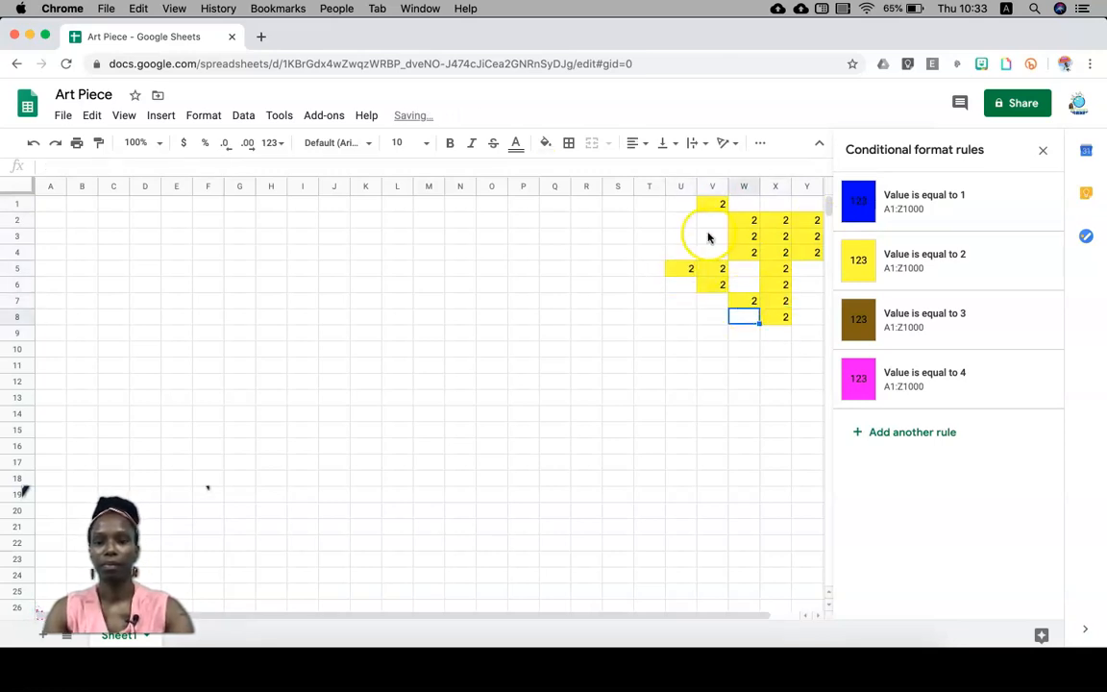
pyautogui.click(711, 236)
pyautogui.write('2')
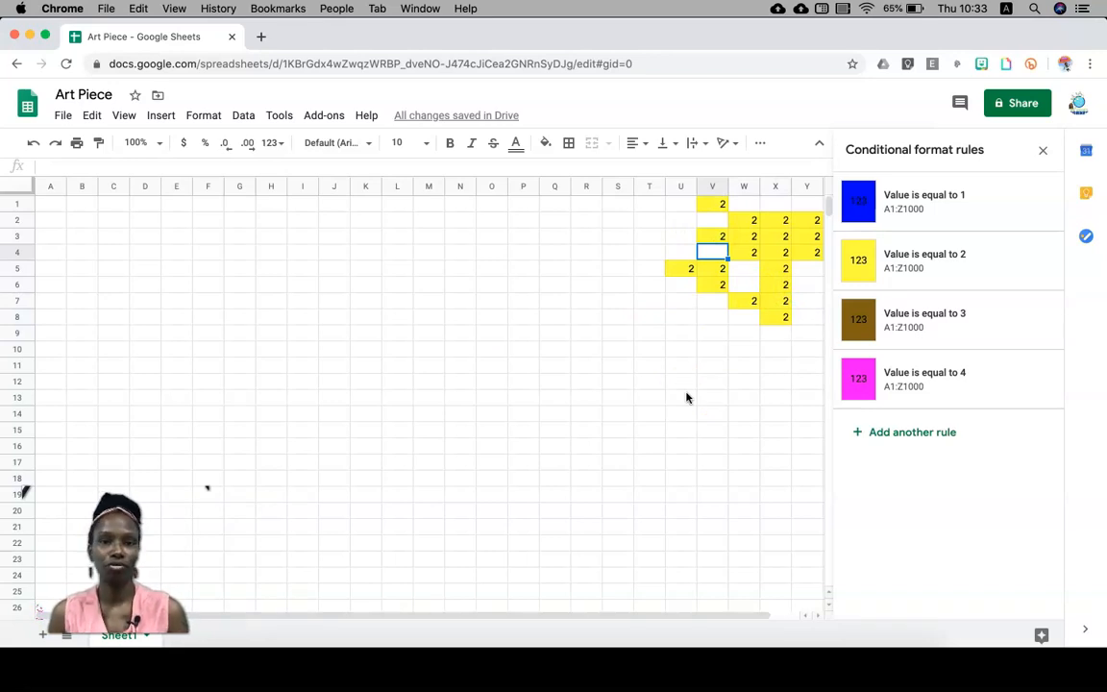
# Enter the value 1 in cell H7 and fill it across the block H7:K12.
pyautogui.click(502, 357)
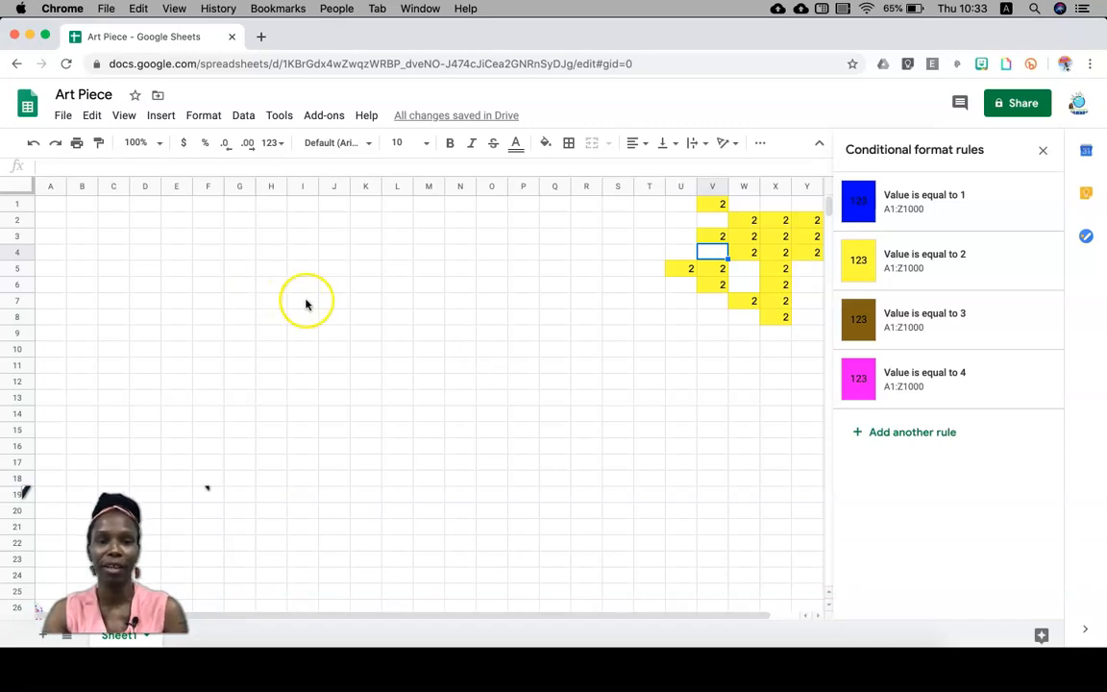
pyautogui.click(271, 304)
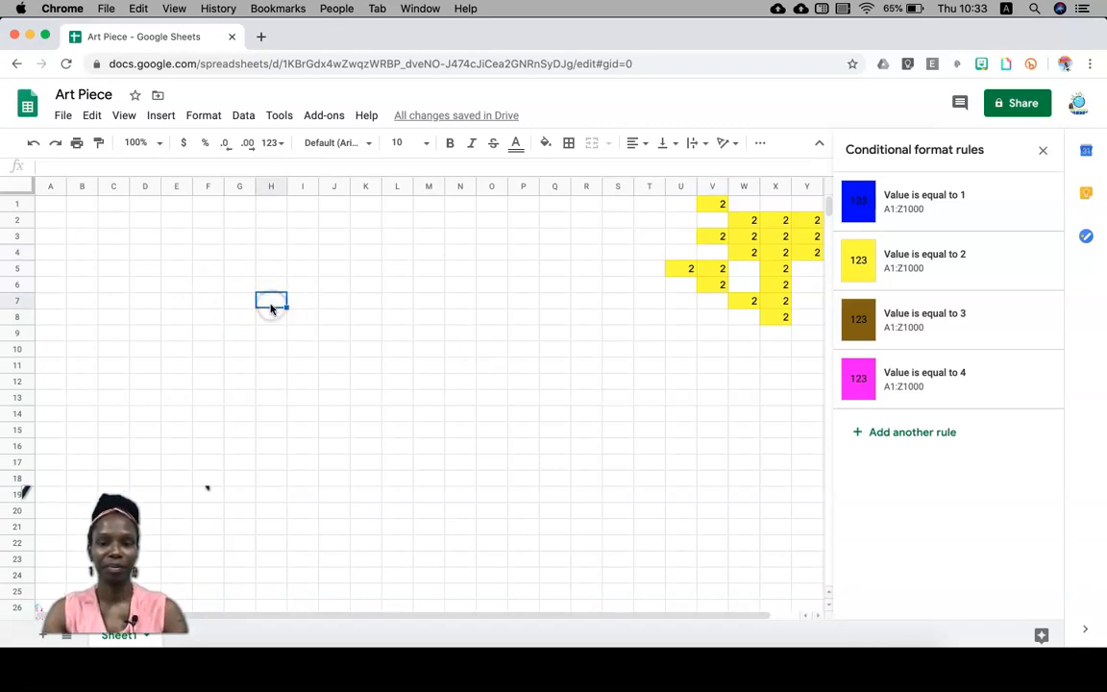
pyautogui.write('1')
pyautogui.click(271, 306)
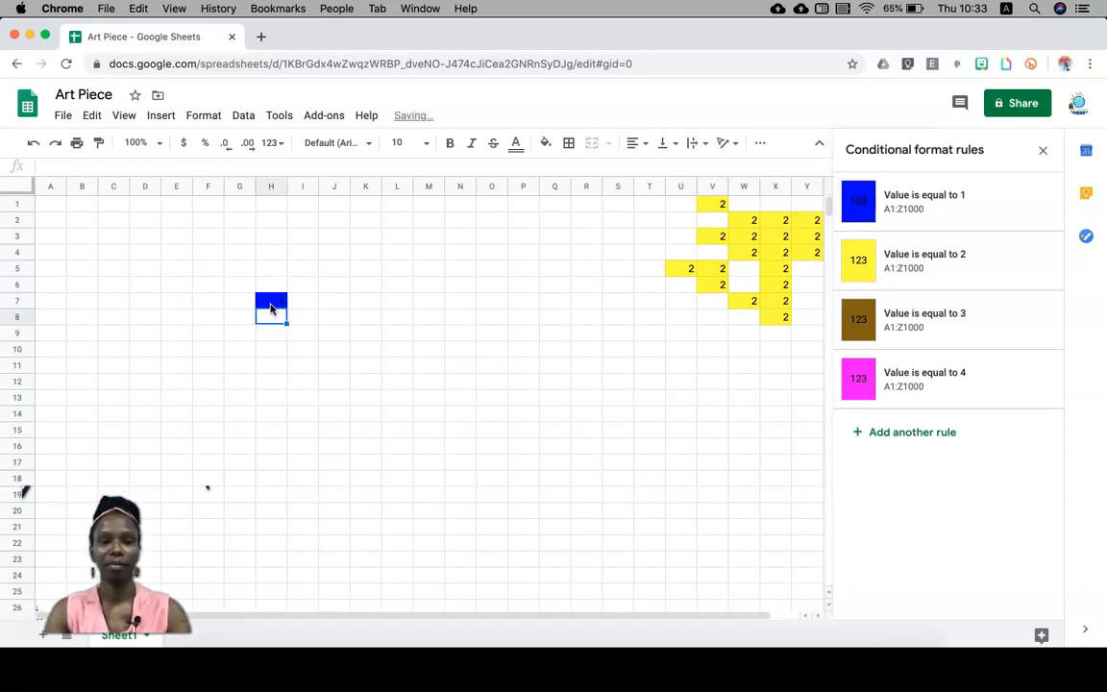
pyautogui.moveTo(285, 308); pyautogui.dragTo(379, 388)
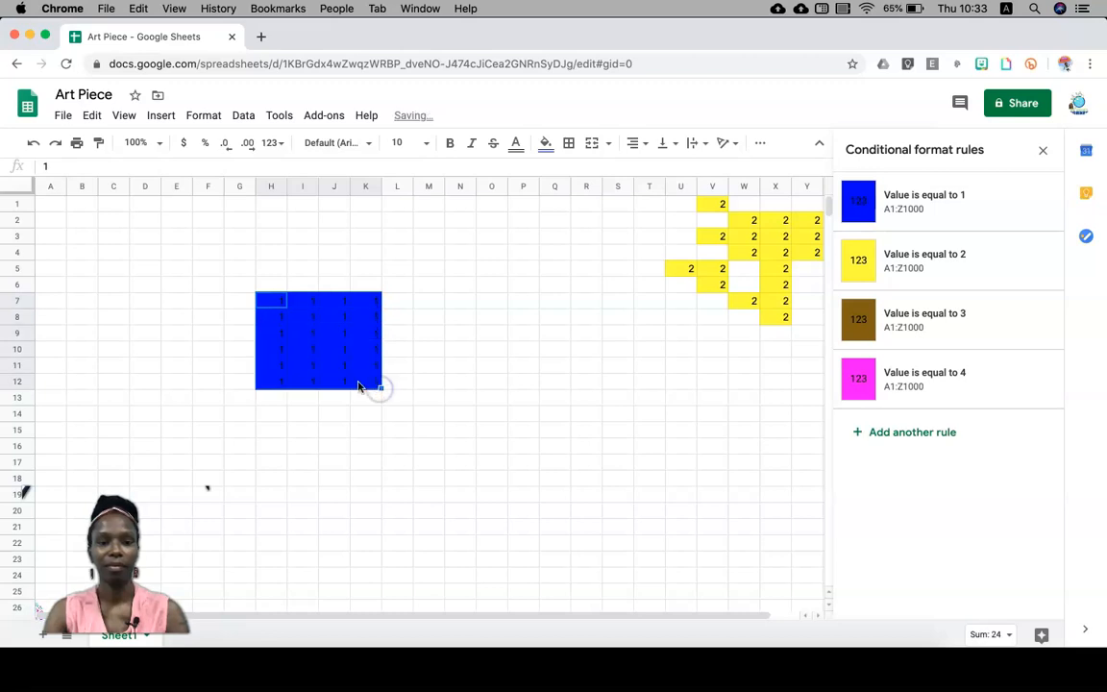
pyautogui.click(295, 324)
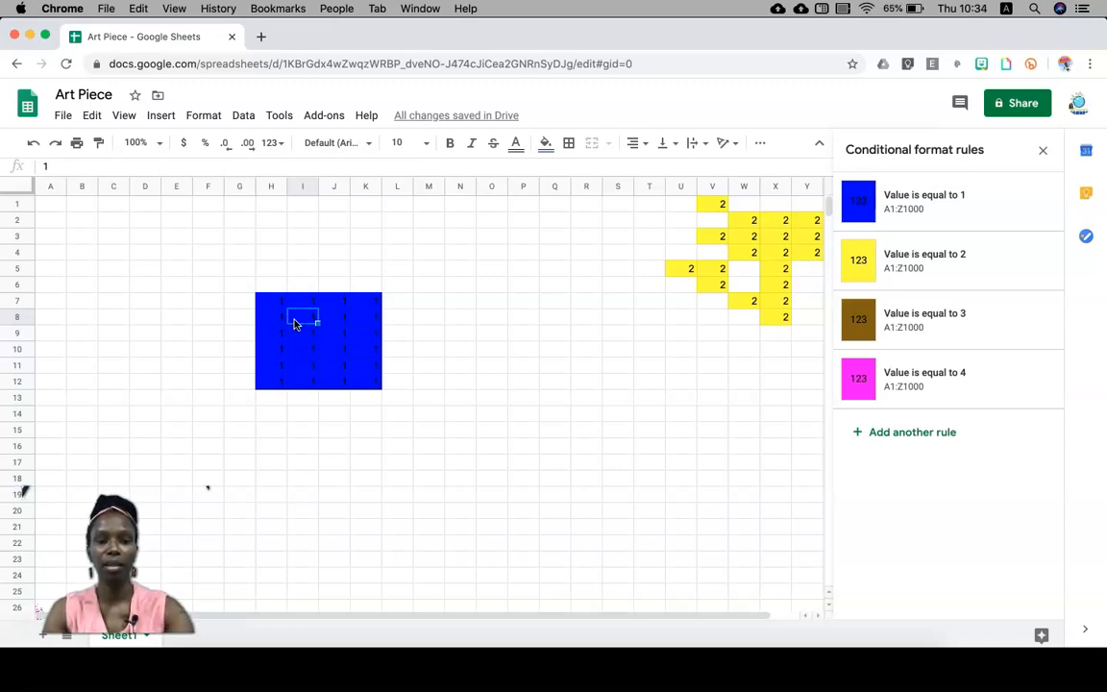
# Clear cells I8 and K8 to leave two empty eyes in the blue block.
pyautogui.press('Delete')
pyautogui.click(354, 321)
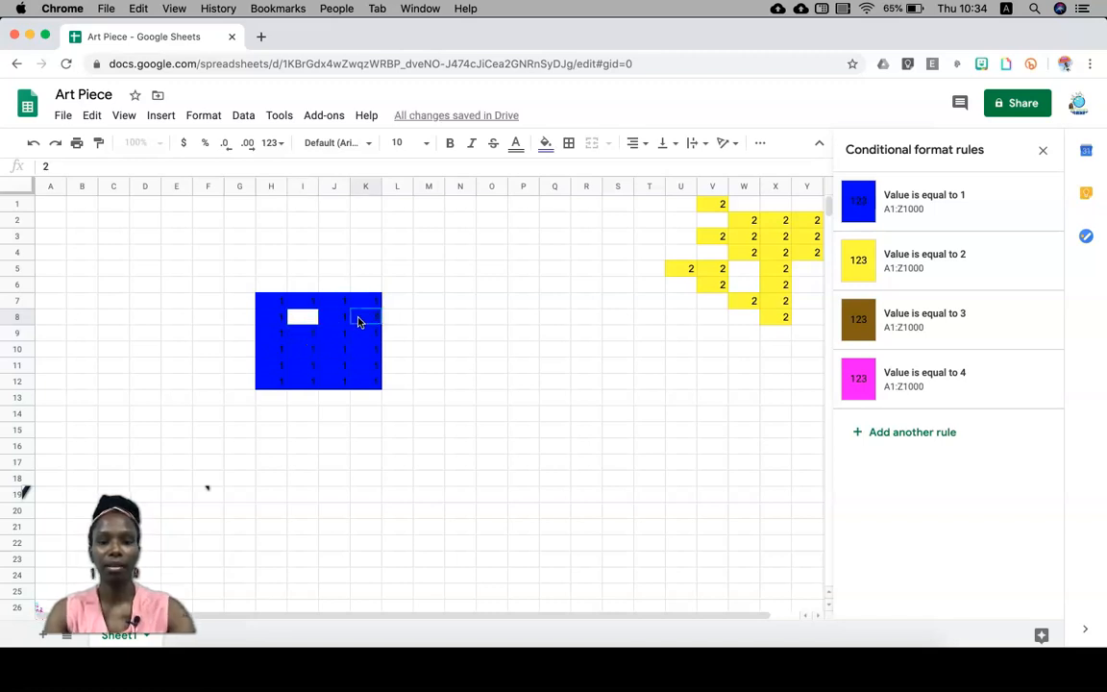
pyautogui.press('Delete')
# Enter the value 1 in L7:L12 to widen the blue block, and fill it down I13:I19 and K13:K19 as legs.
pyautogui.click(397, 301)
pyautogui.write('1')
pyautogui.press('Return')
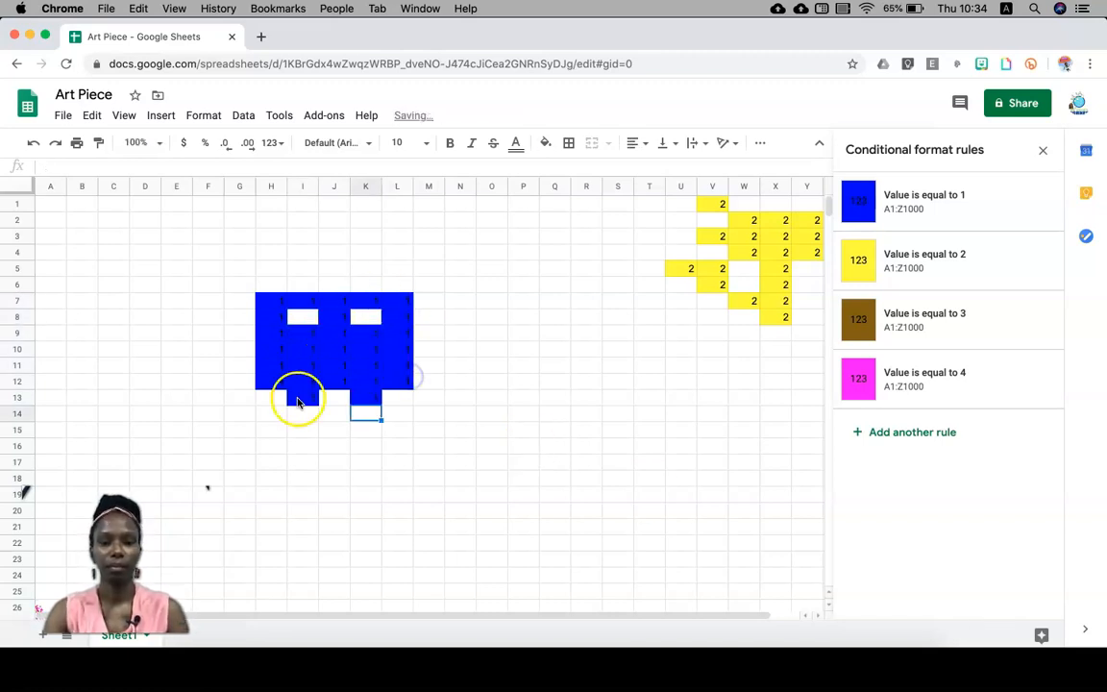
pyautogui.click(304, 398)
pyautogui.moveTo(318, 404); pyautogui.dragTo(319, 497)
pyautogui.click(367, 398)
pyautogui.moveTo(381, 404); pyautogui.dragTo(383, 493)
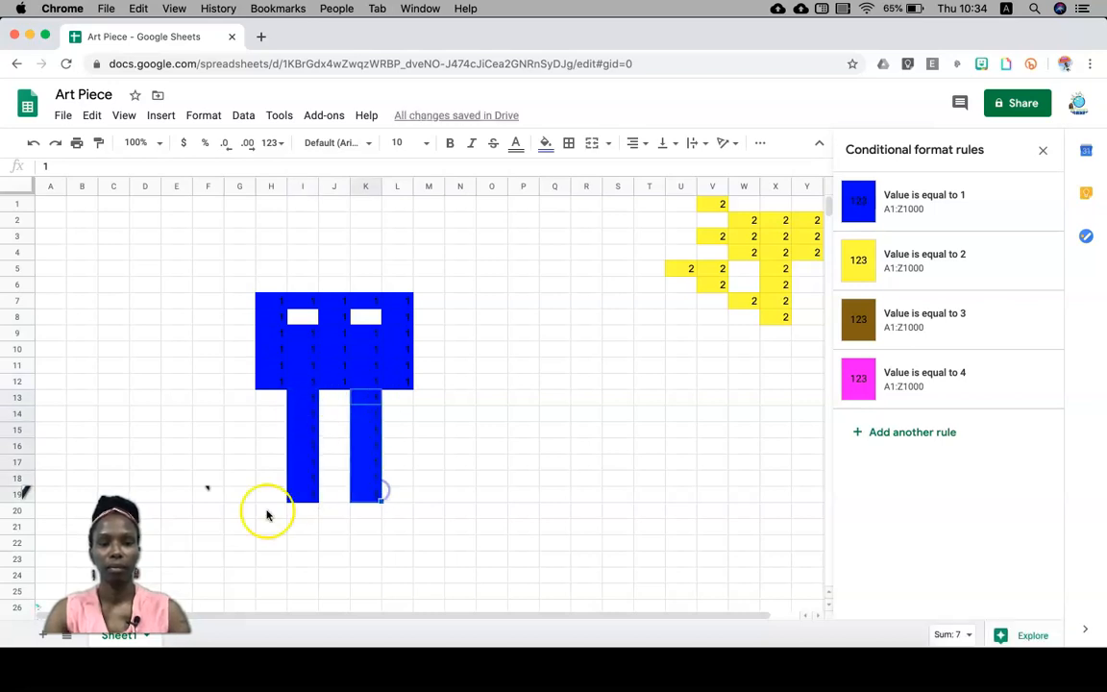
# Enter the value 3 in cells H20 and L20 as brown feet below the blue legs.
pyautogui.click(268, 513)
pyautogui.write('3')
pyautogui.press('Return')
pyautogui.click(397, 511)
pyautogui.write('3')
pyautogui.press('Return')
# Enter the value 3 in J3, I4:I6 and K4:K6 to form the brown shape above the blue block.
pyautogui.click(332, 236)
pyautogui.write('3')
pyautogui.click(304, 252)
pyautogui.write('3')
pyautogui.press('Return')
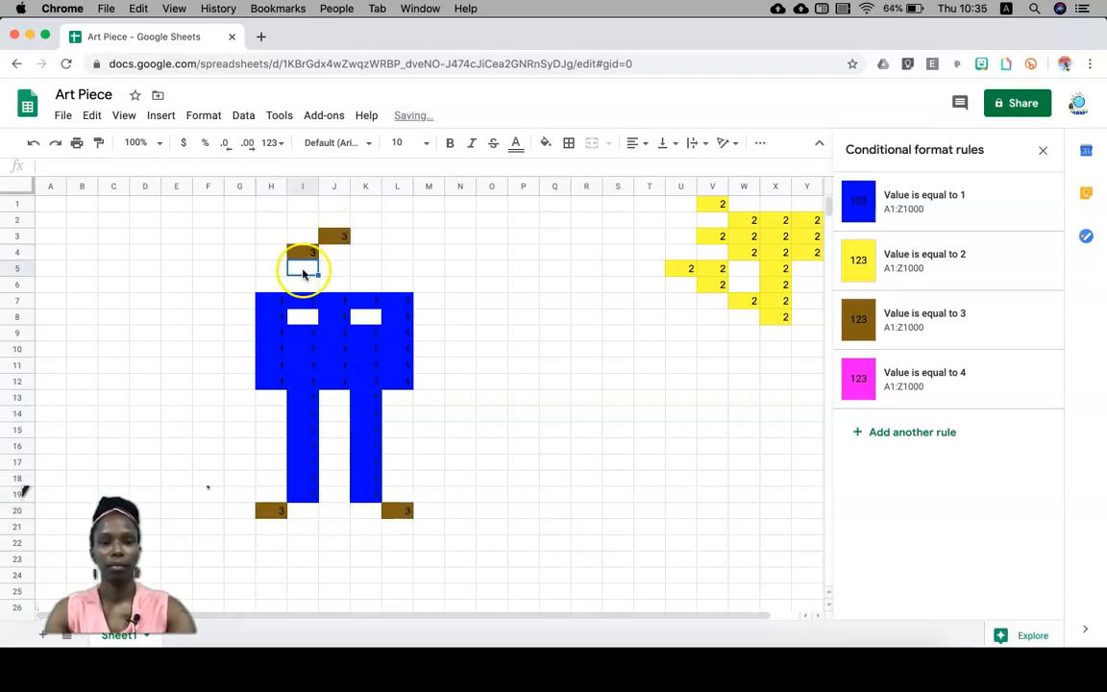
pyautogui.press('Return')
pyautogui.write('3')
pyautogui.press('Return')
pyautogui.write('3')
pyautogui.press('Return')
# Enter the value 1 in cells I3 and K3 on either side of the top brown cell.
pyautogui.click(297, 238)
pyautogui.write('1')
pyautogui.click(369, 237)
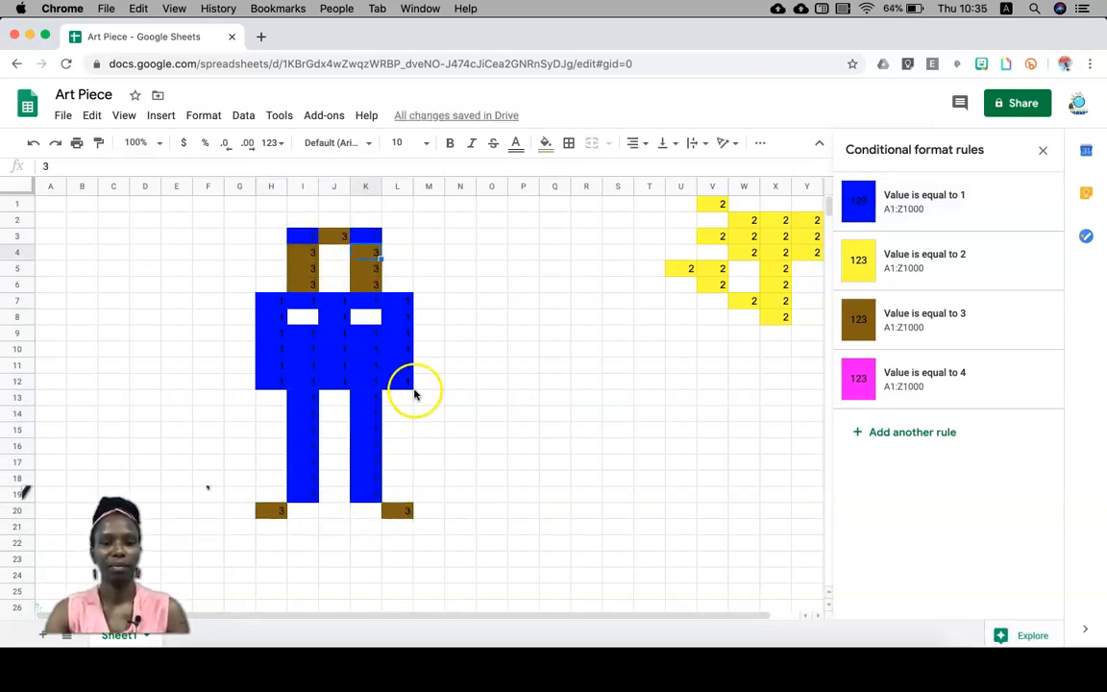
# Enter the value 4 in cells M13, N14 and O15 as a diagonal arm beside column L.
pyautogui.write('4')
pyautogui.click(492, 430)
pyautogui.write('4')
# Enter the value 4 in cells G13, F14 and E15 to mirror the diagonal arm on the figure's other side.
pyautogui.click(239, 397)
pyautogui.write('4')
pyautogui.press('Return')
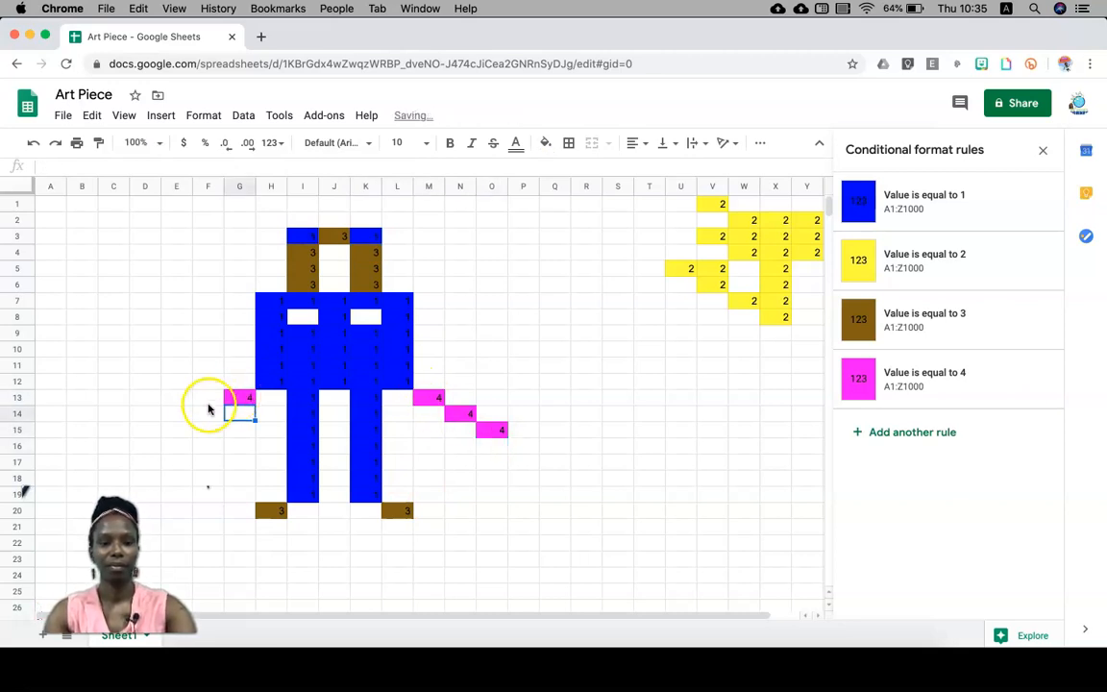
pyautogui.click(201, 410)
pyautogui.write('4')
pyautogui.press('Return')
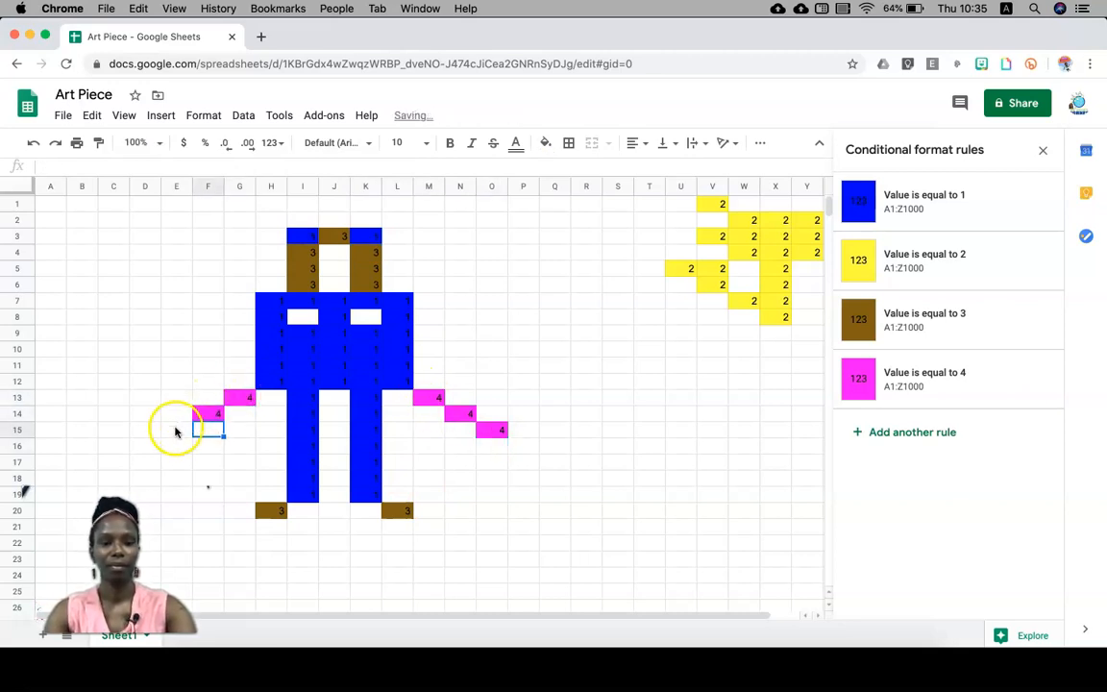
pyautogui.click(173, 433)
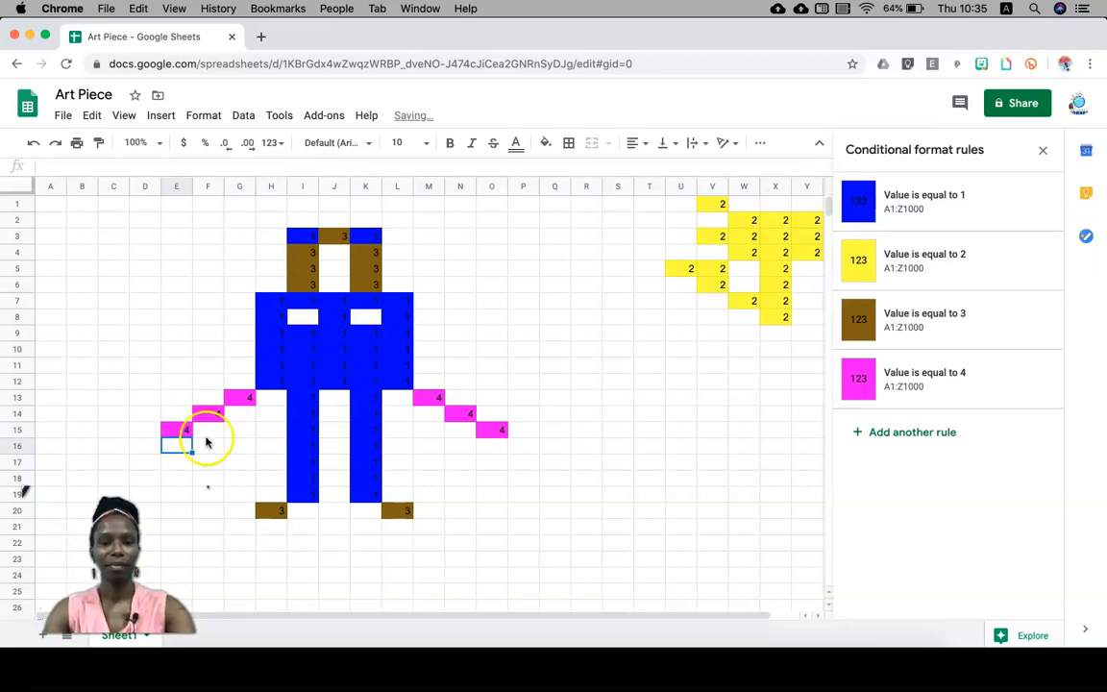
pyautogui.click(554, 478)
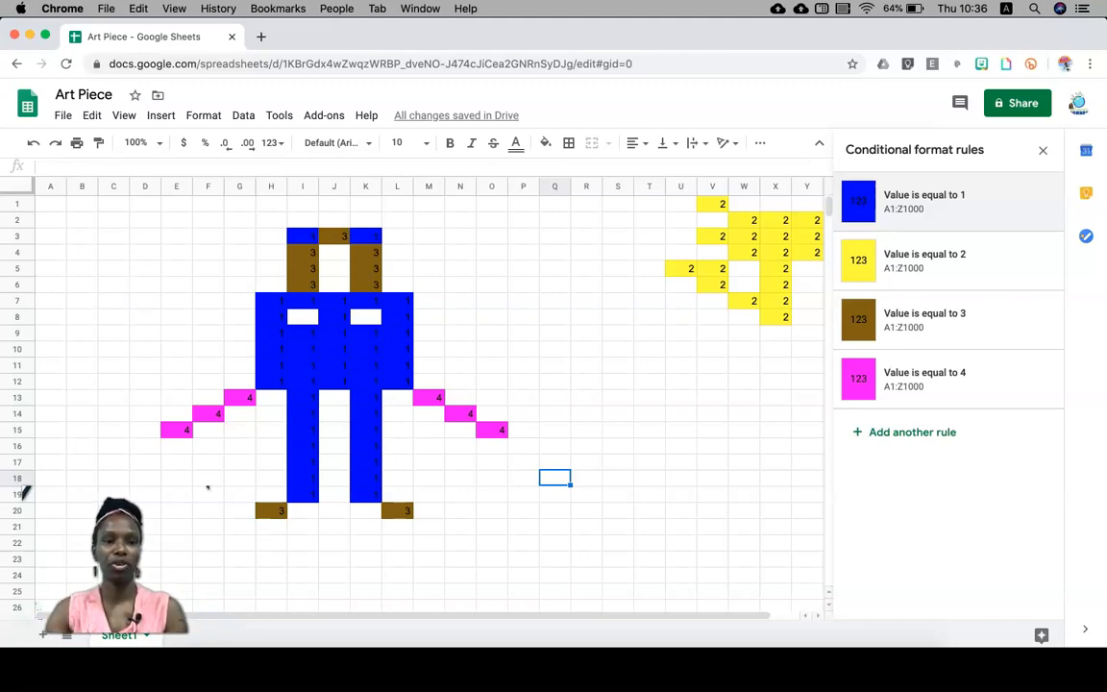
# Add a conditional format rule for the whole sheet, A1:Z1000, with the condition Is empty.
pyautogui.click(19, 186)
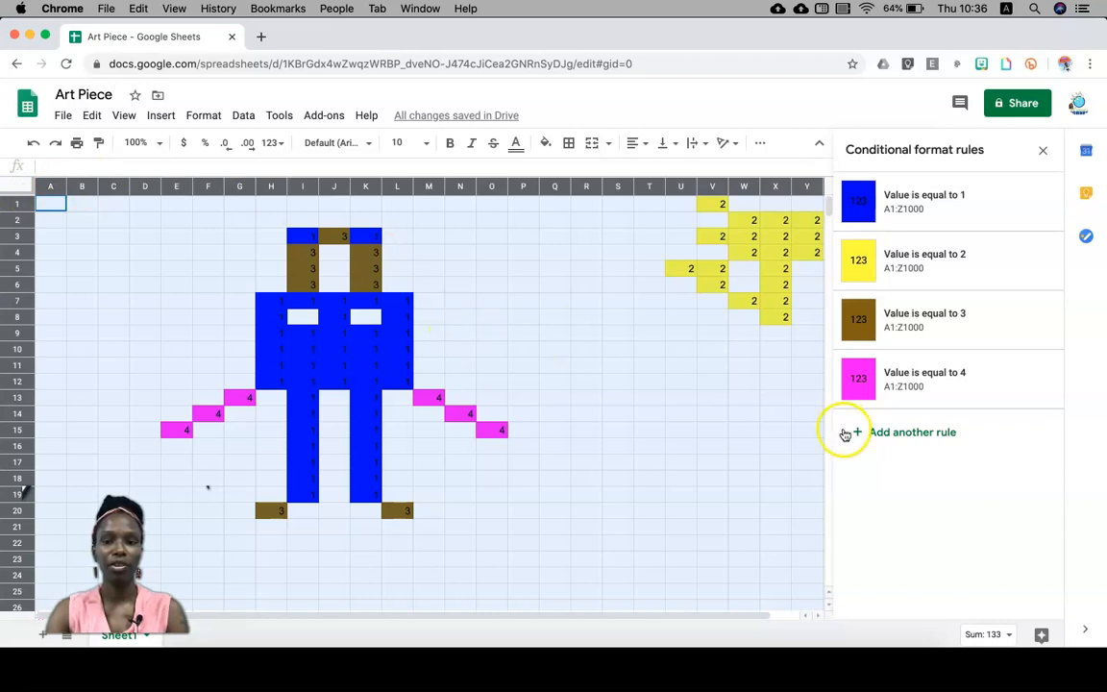
pyautogui.click(927, 435)
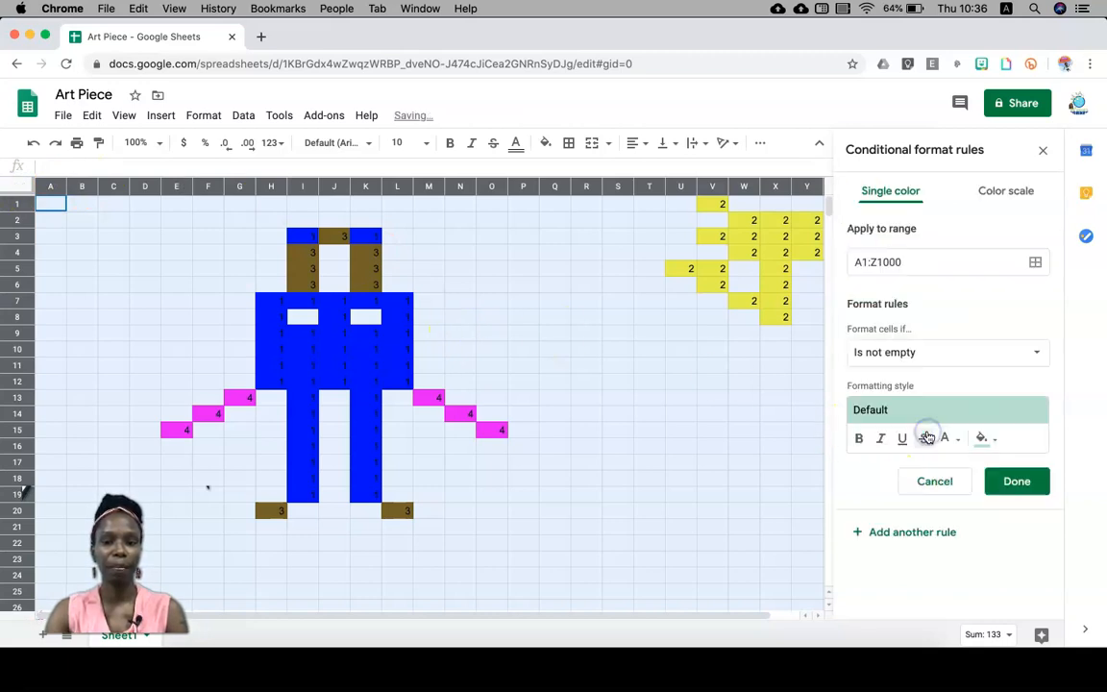
pyautogui.click(935, 355)
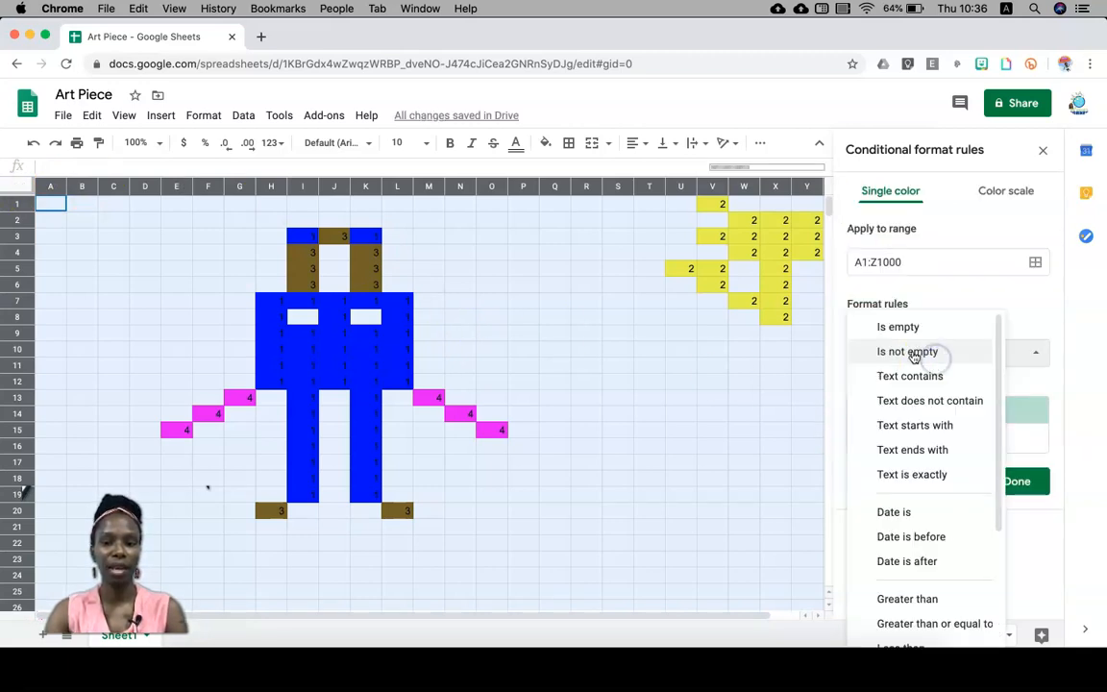
pyautogui.click(919, 326)
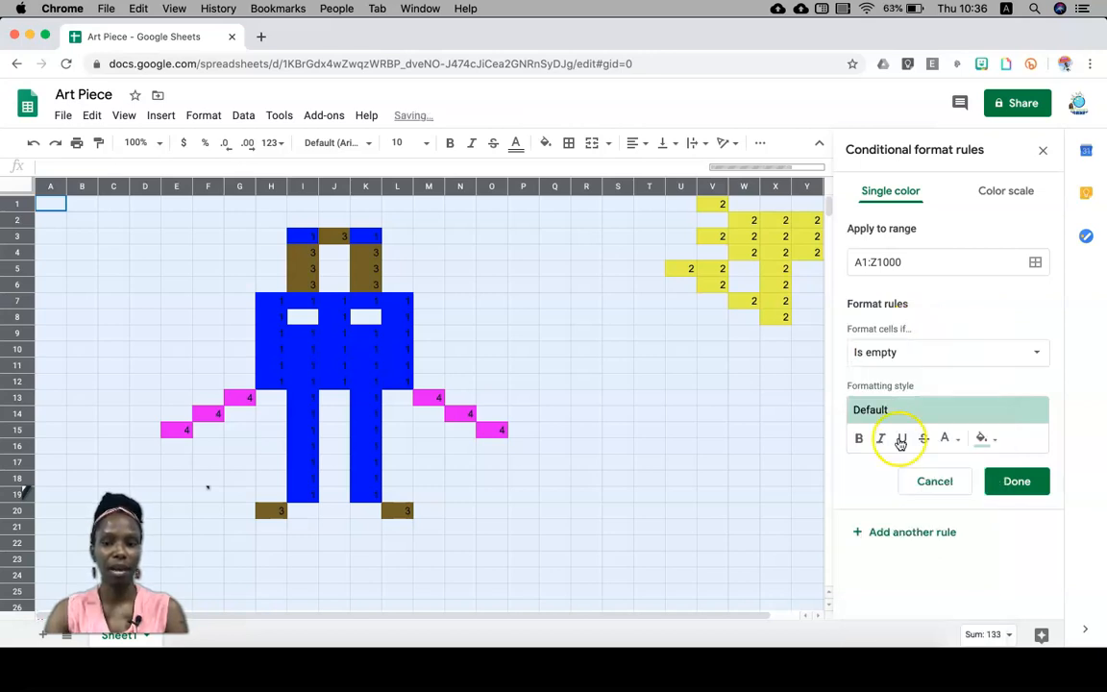
# Try an orange and a light yellow fill colour for the empty-cell rule.
pyautogui.click(995, 442)
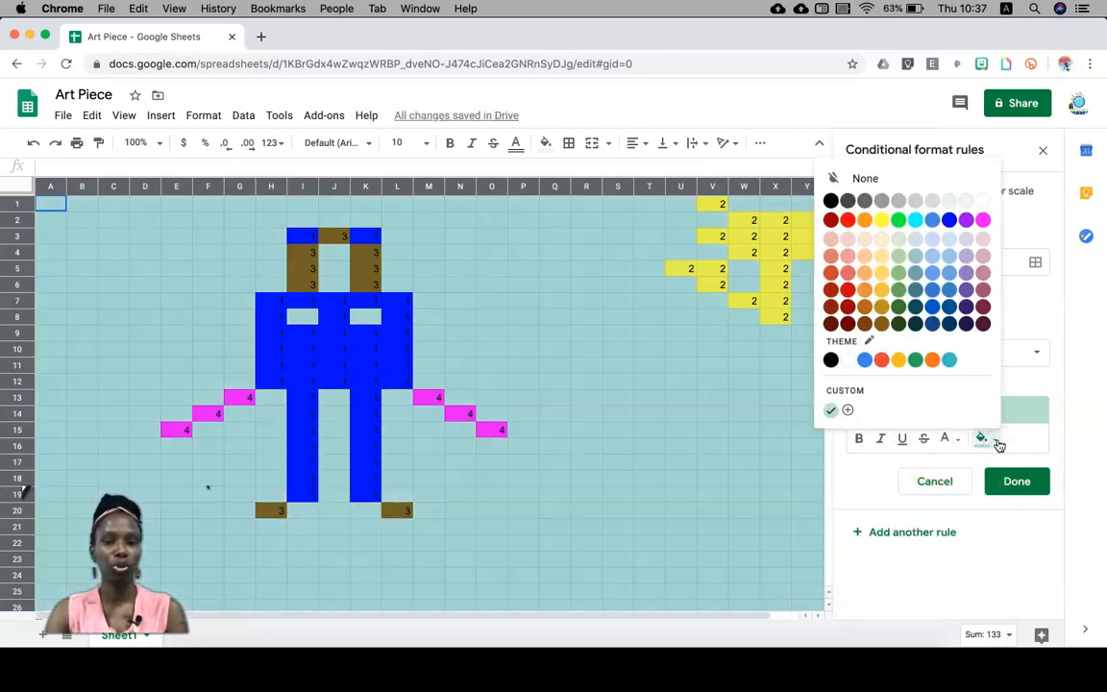
pyautogui.click(931, 360)
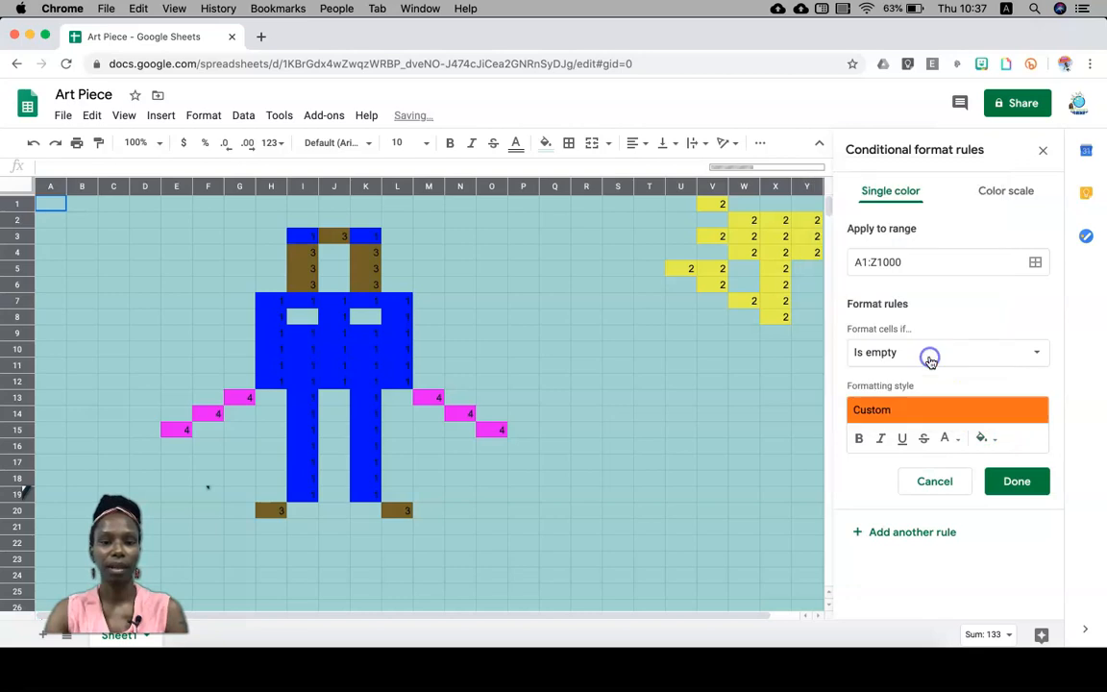
pyautogui.click(994, 442)
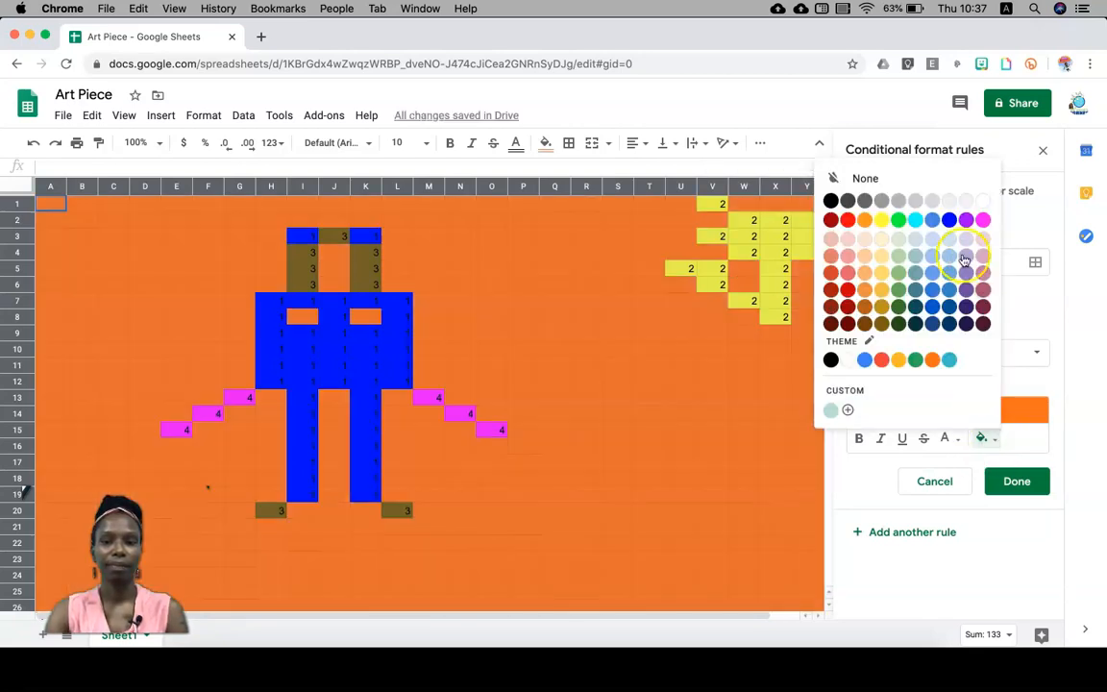
pyautogui.click(882, 240)
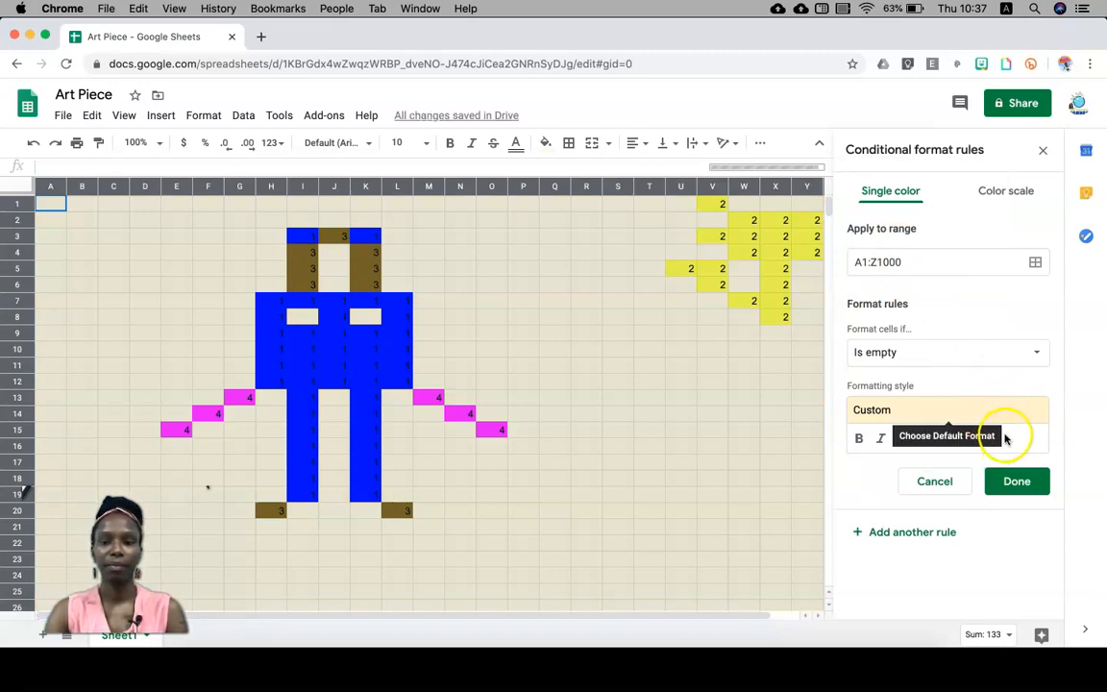
# Set the empty-cell rule's fill to a light pinkish red and save the rule.
pyautogui.click(976, 439)
pyautogui.click(994, 441)
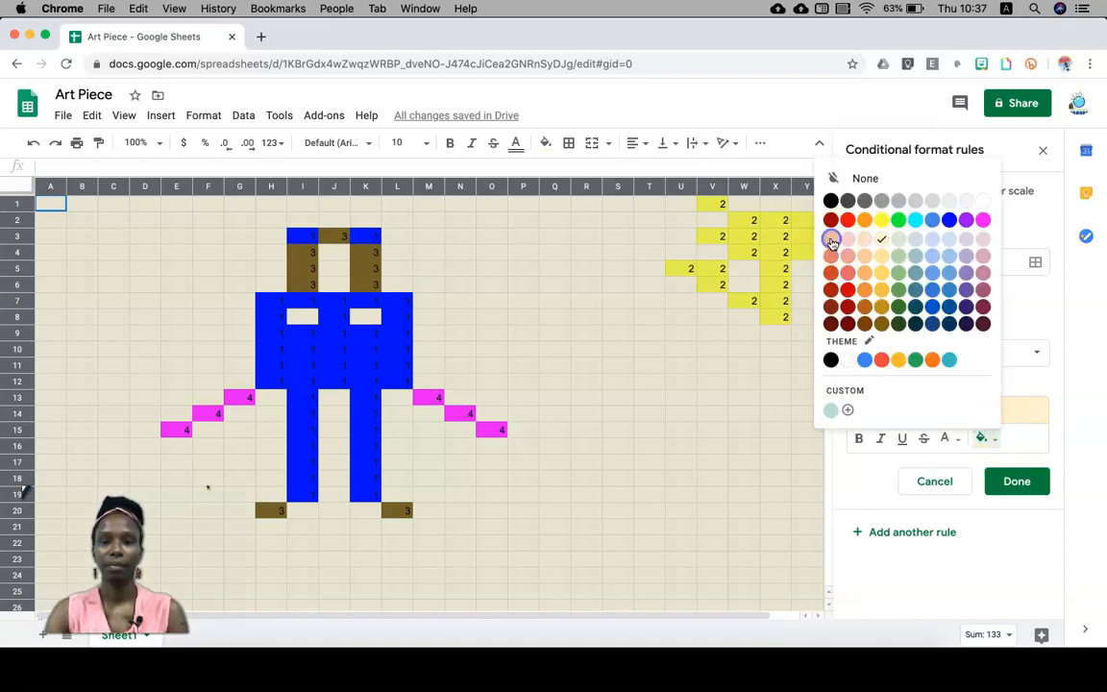
pyautogui.click(832, 242)
pyautogui.click(1016, 480)
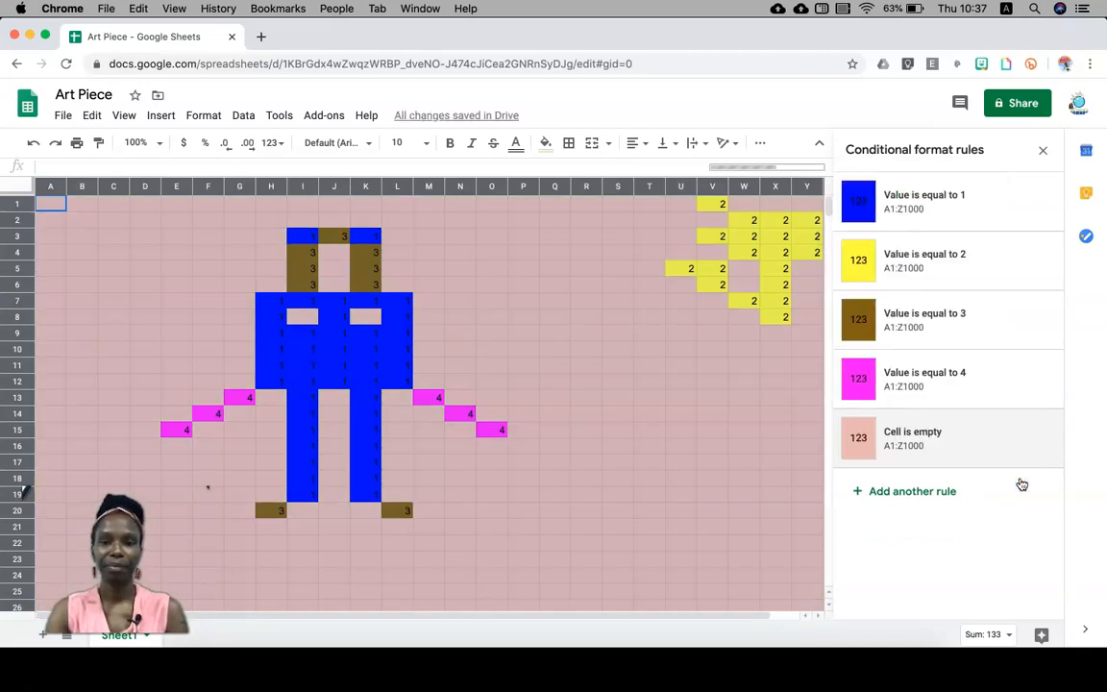
# Hide the gridlines on the sheet.
pyautogui.click(122, 116)
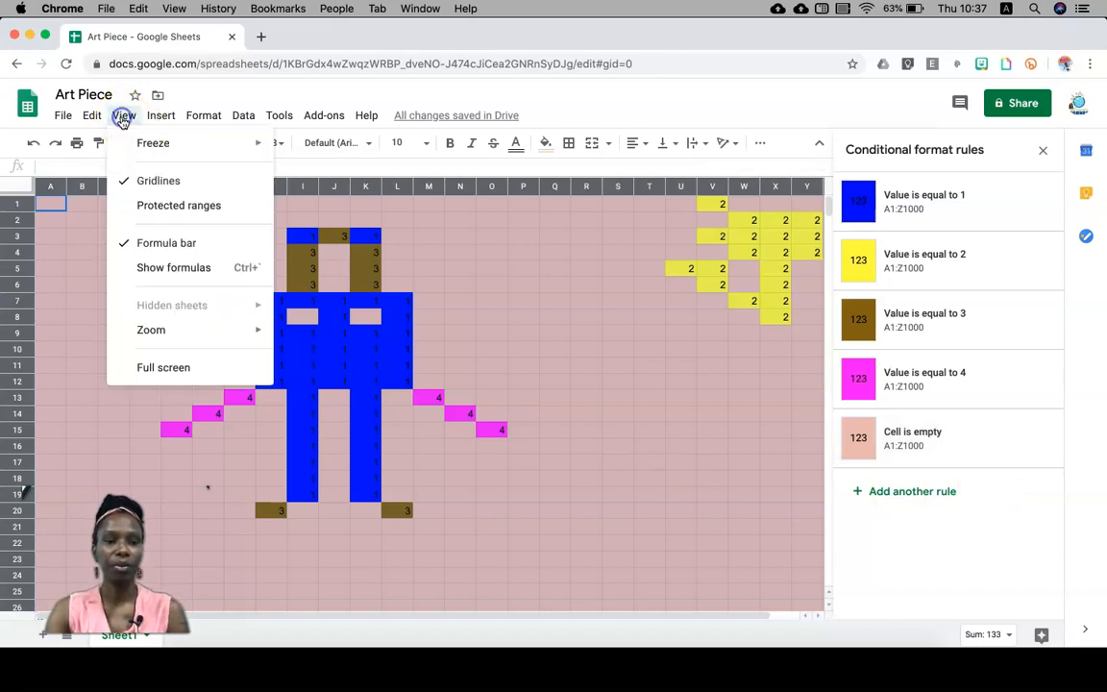
pyautogui.click(144, 180)
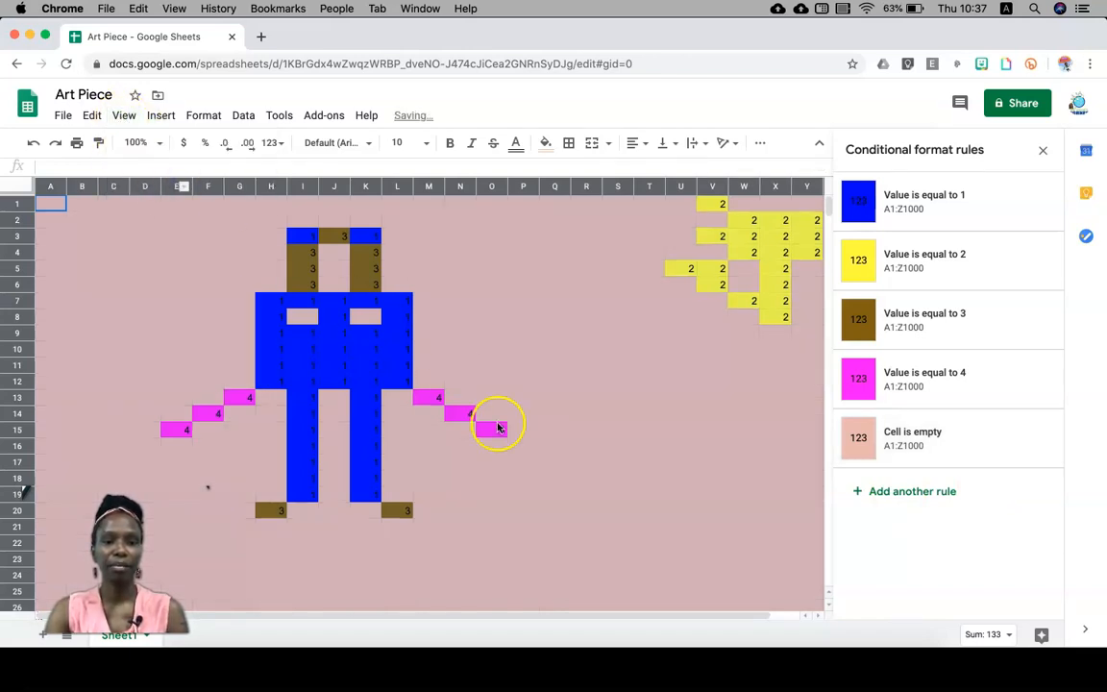
pyautogui.click(866, 591)
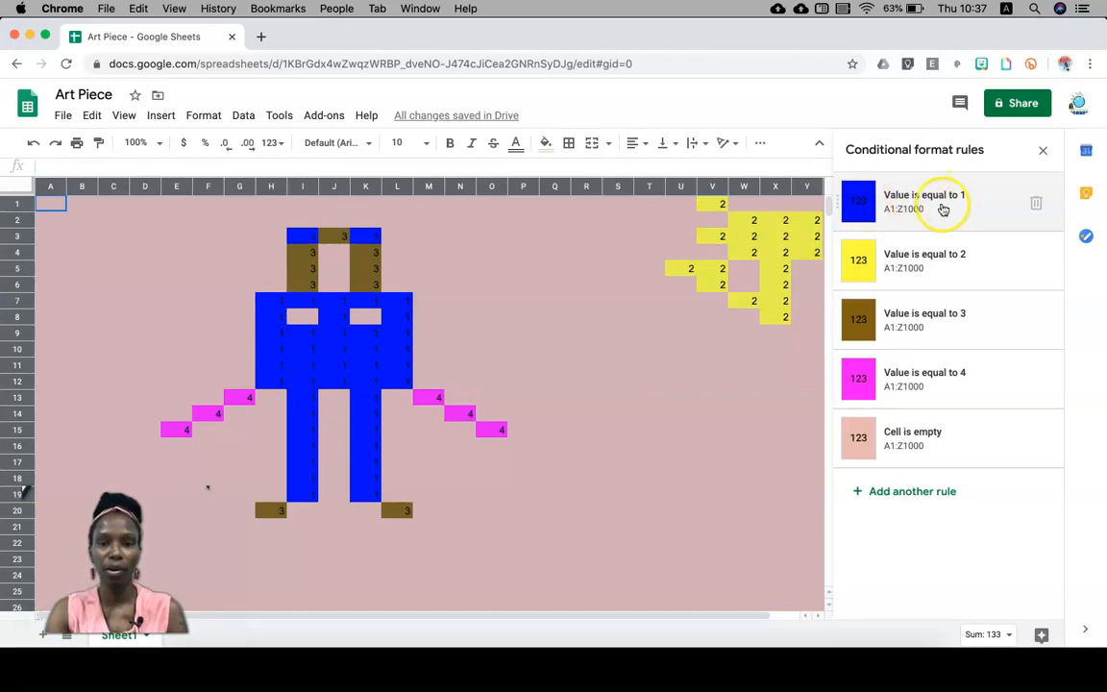
# Set the text colour of the rule for value 1 to the same blue as its fill.
pyautogui.click(944, 208)
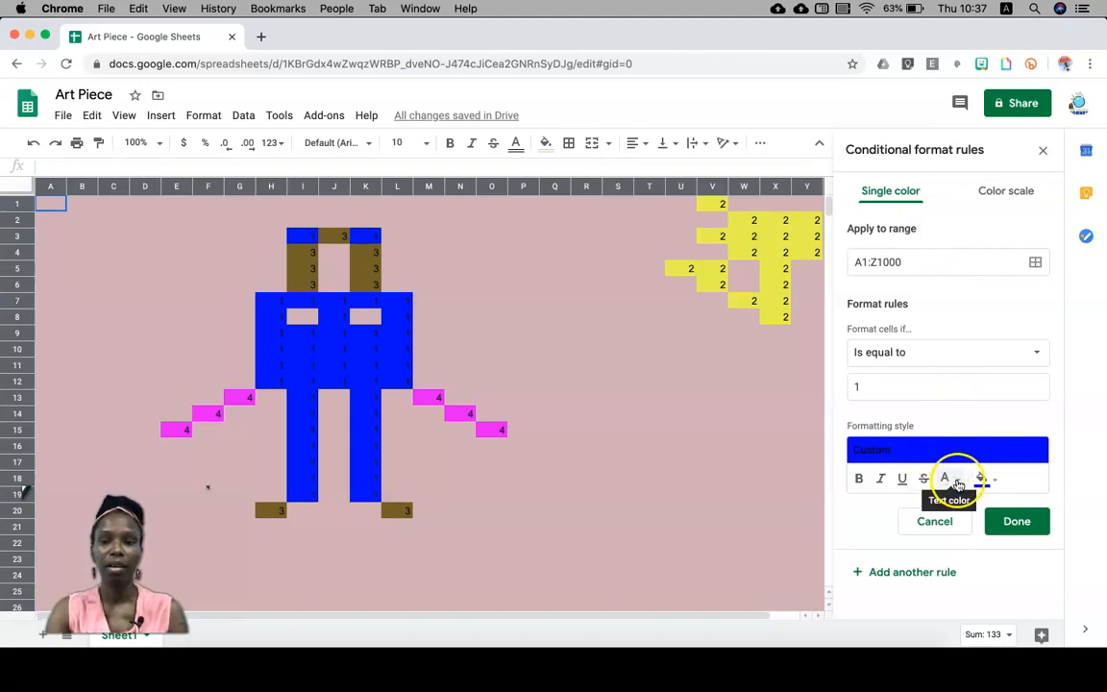
pyautogui.click(958, 485)
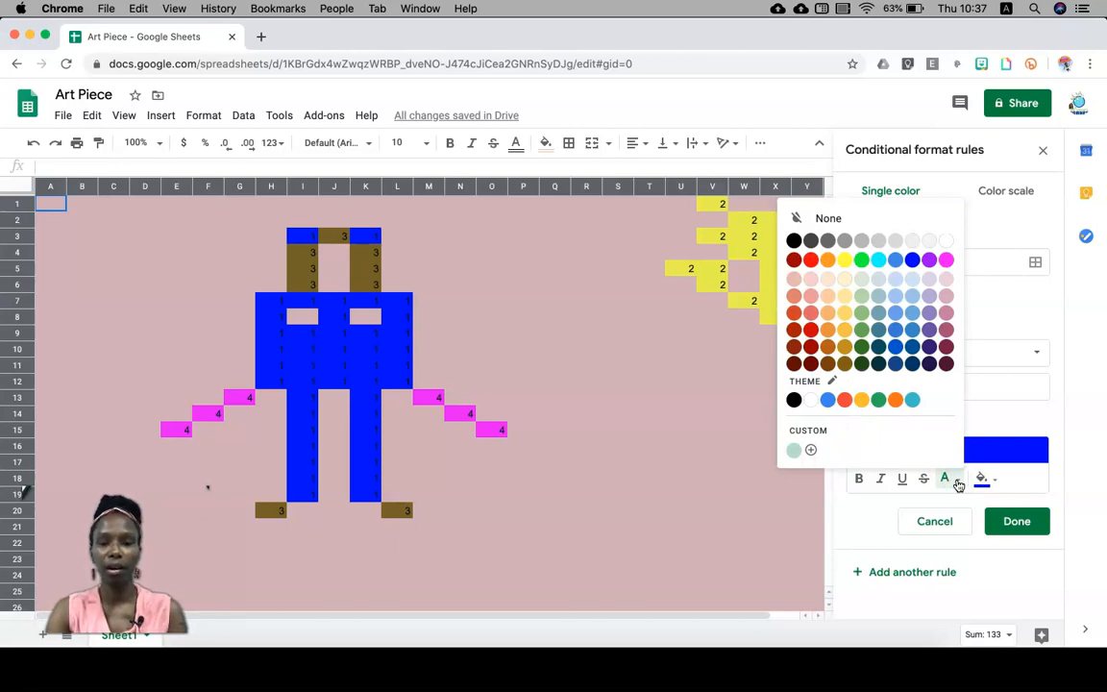
pyautogui.click(912, 262)
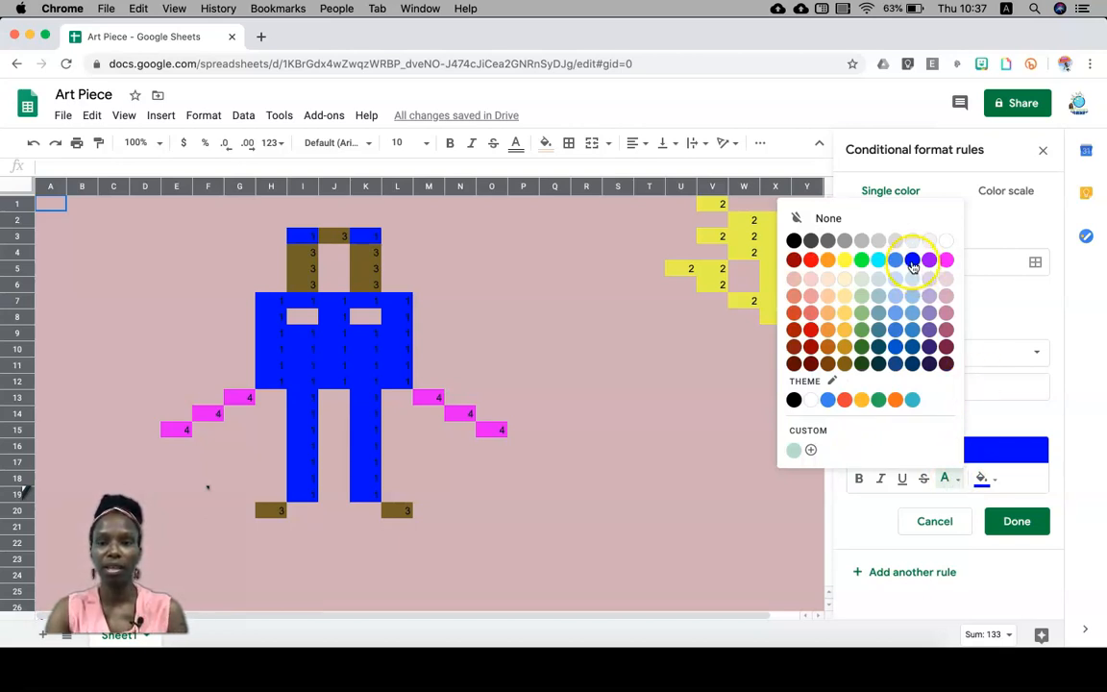
pyautogui.click(1024, 524)
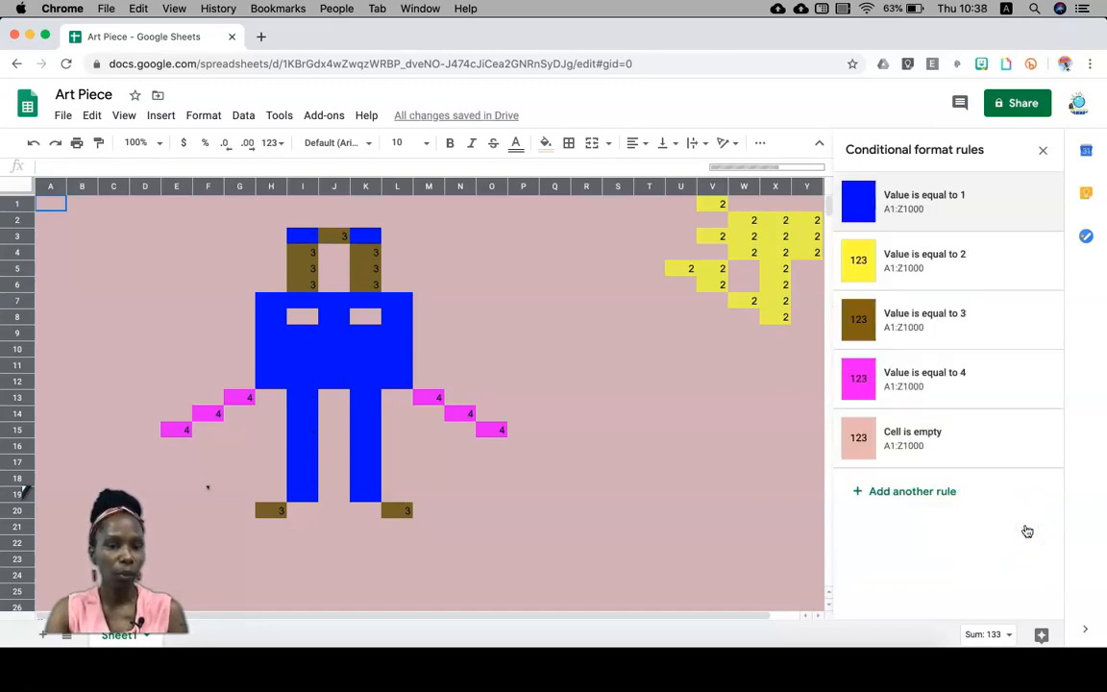
# Set the text colour of the rule for value 2 to the same yellow as its fill.
pyautogui.click(920, 252)
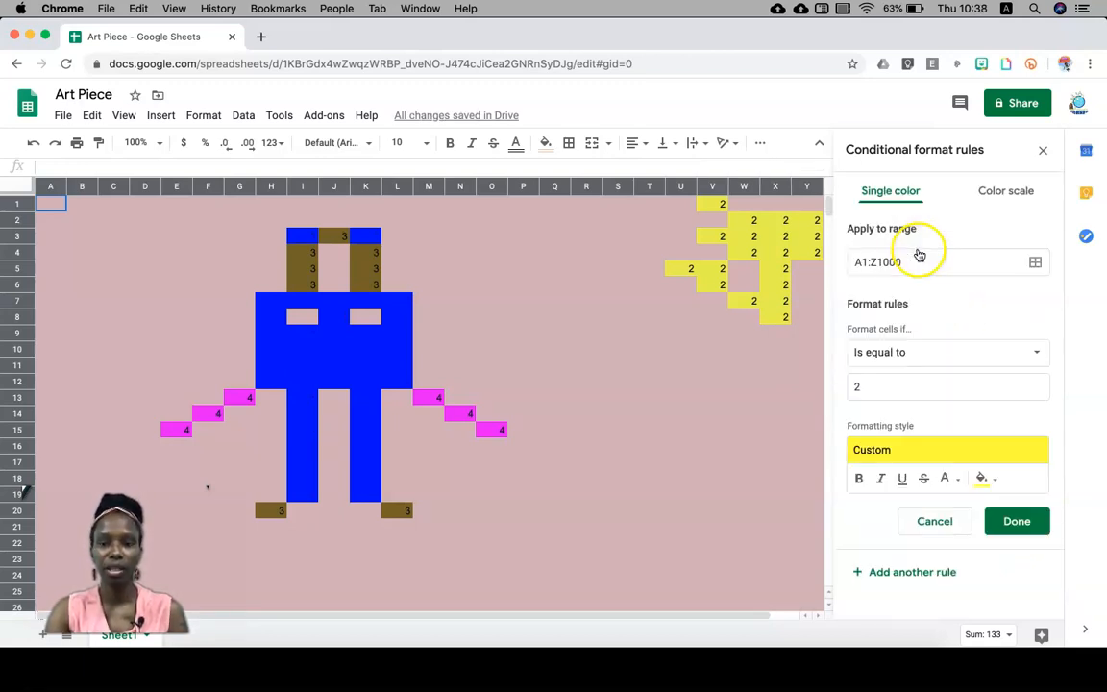
pyautogui.click(961, 485)
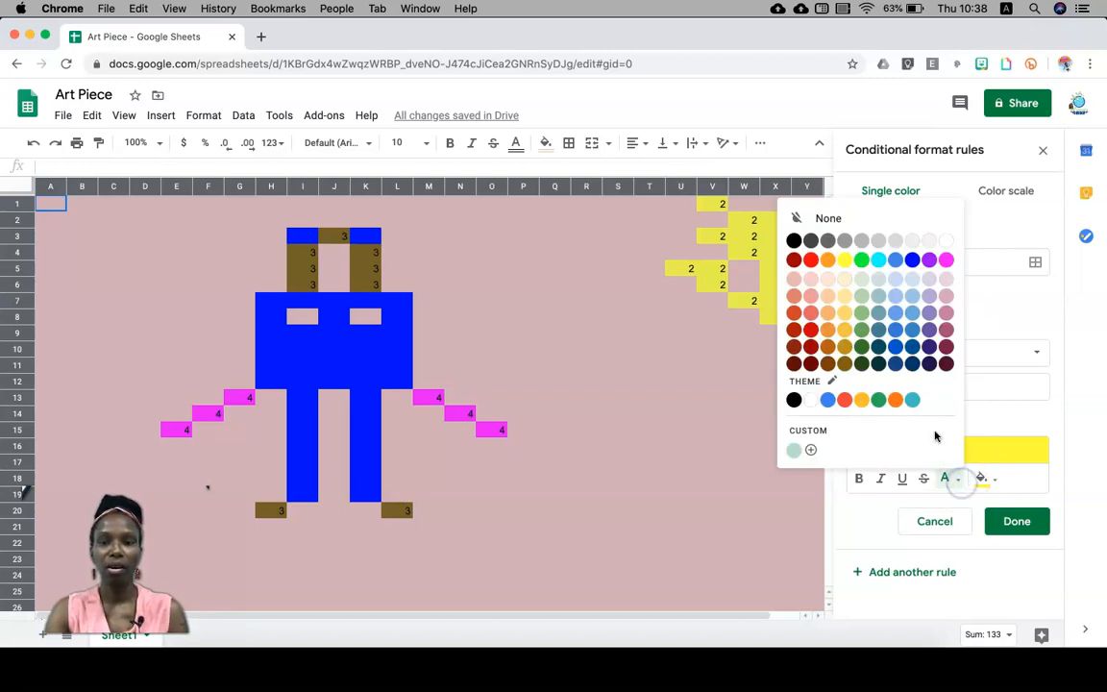
pyautogui.click(844, 260)
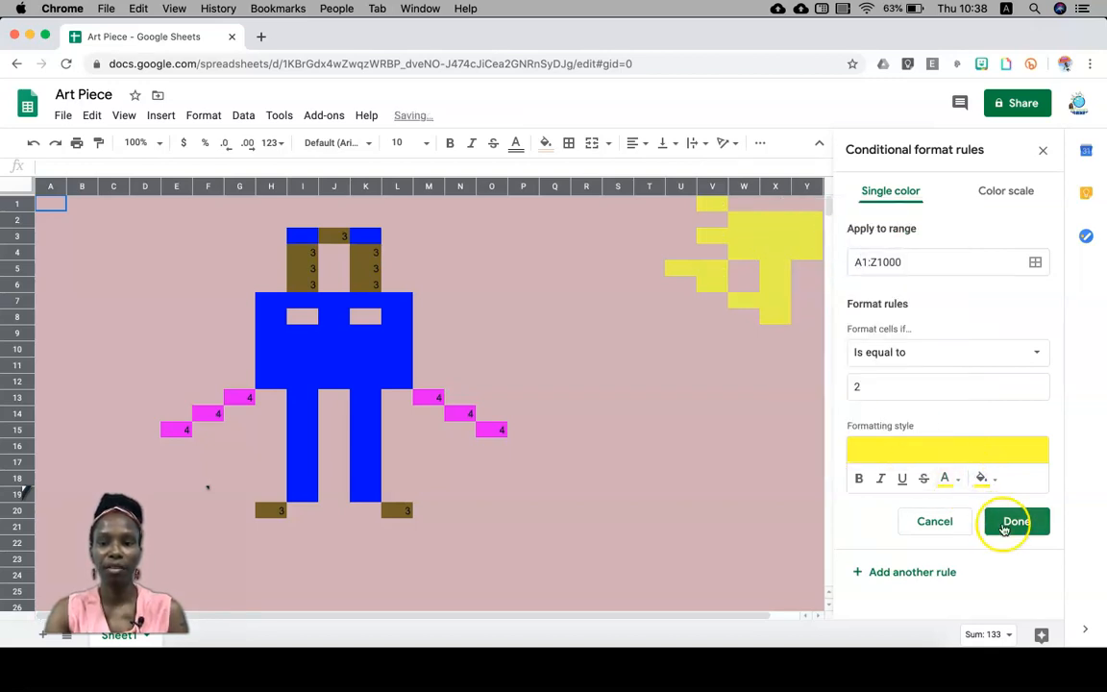
pyautogui.click(1026, 524)
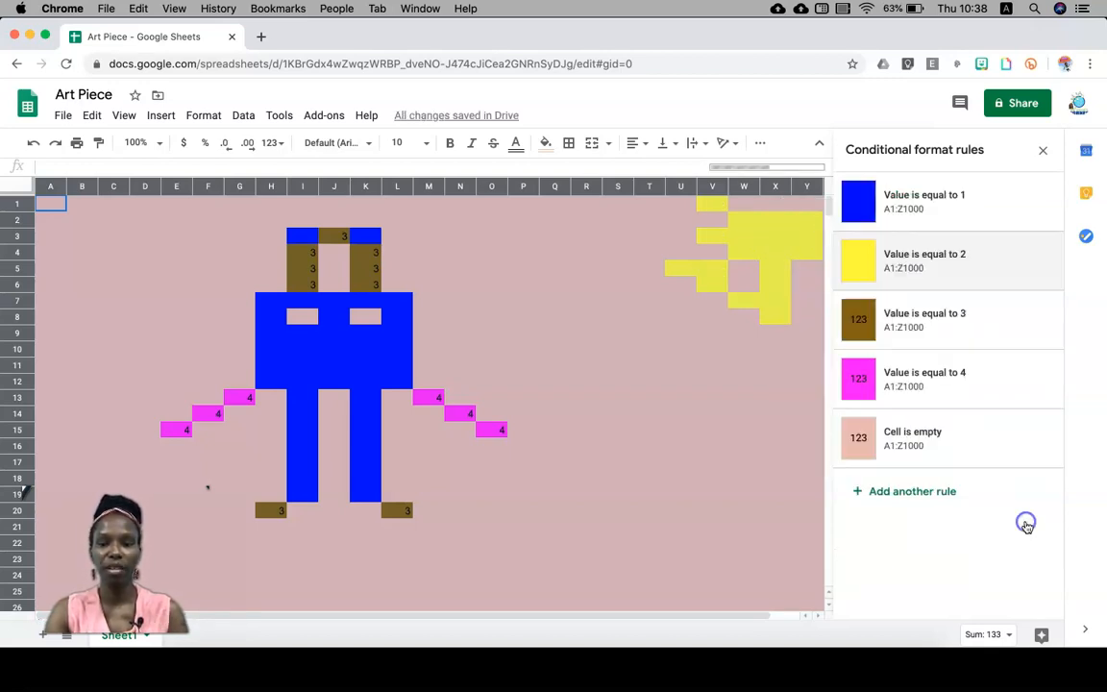
# Set the text colour of the rule for value 3 to the same brown as its fill.
pyautogui.click(932, 322)
pyautogui.click(944, 477)
pyautogui.click(845, 364)
pyautogui.click(1020, 522)
# Set the text colour of the rule for value 4 to the same magenta as its fill.
pyautogui.click(934, 384)
pyautogui.click(946, 478)
pyautogui.click(947, 260)
pyautogui.click(1025, 526)
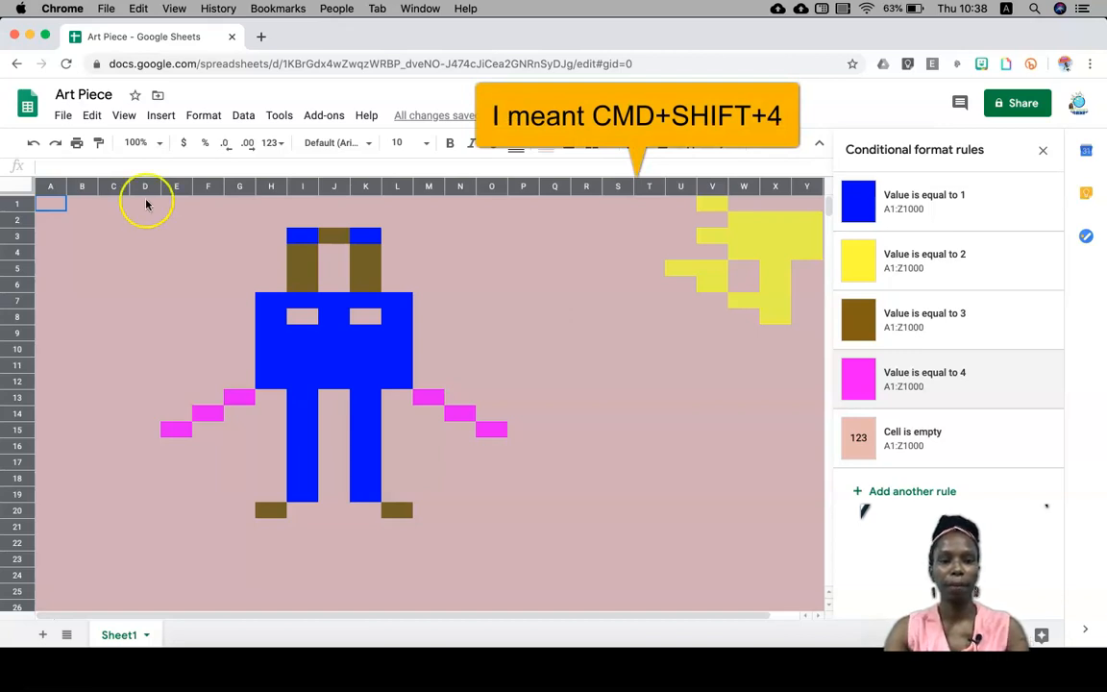
# Capture a screenshot of the pixel art area and open it in the preview window, placed near the top of the screen.
pyautogui.press('super+shift+4')
pyautogui.moveTo(67, 199); pyautogui.dragTo(827, 543)
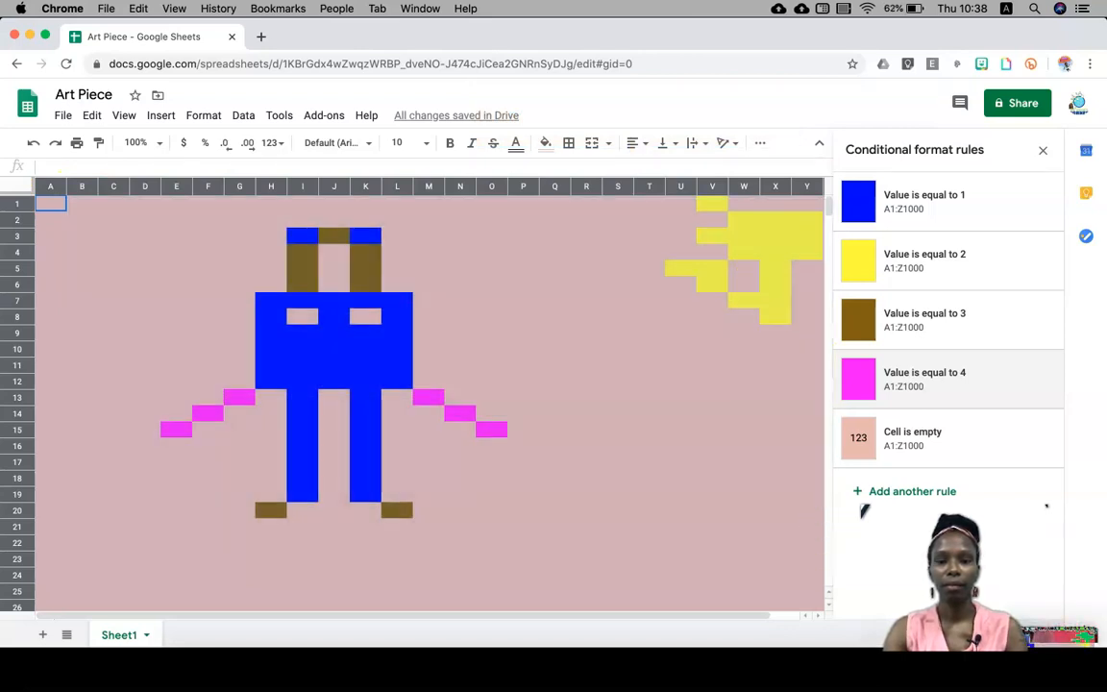
pyautogui.click(1046, 638)
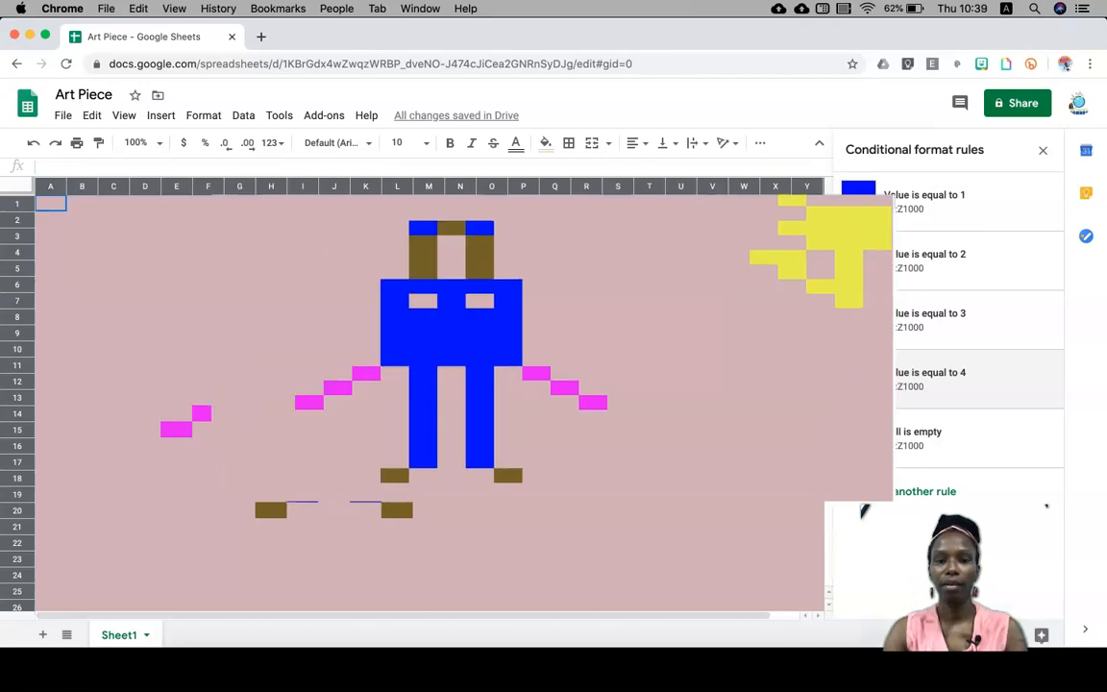
pyautogui.moveTo(697, 185); pyautogui.dragTo(674, 60)
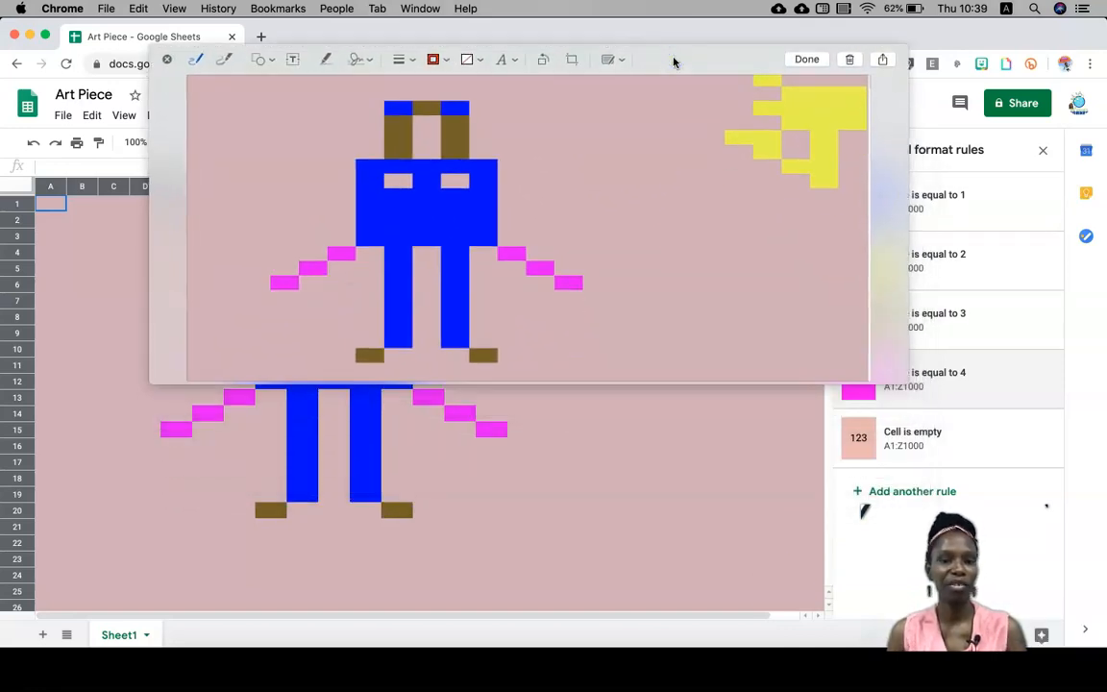